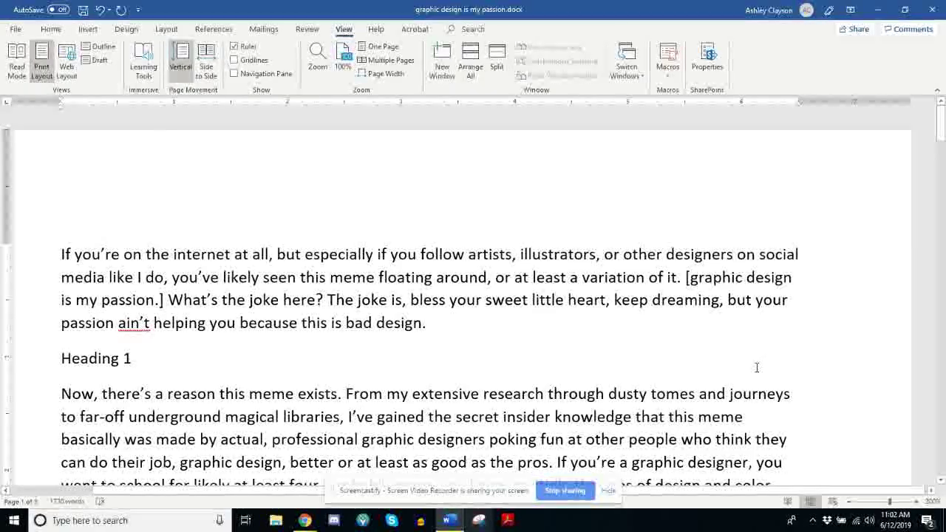
# Preview the line spacing and paragraph spacing options on the opening paragraph without applying any of them.
pyautogui.scroll(-3, 659, 337)
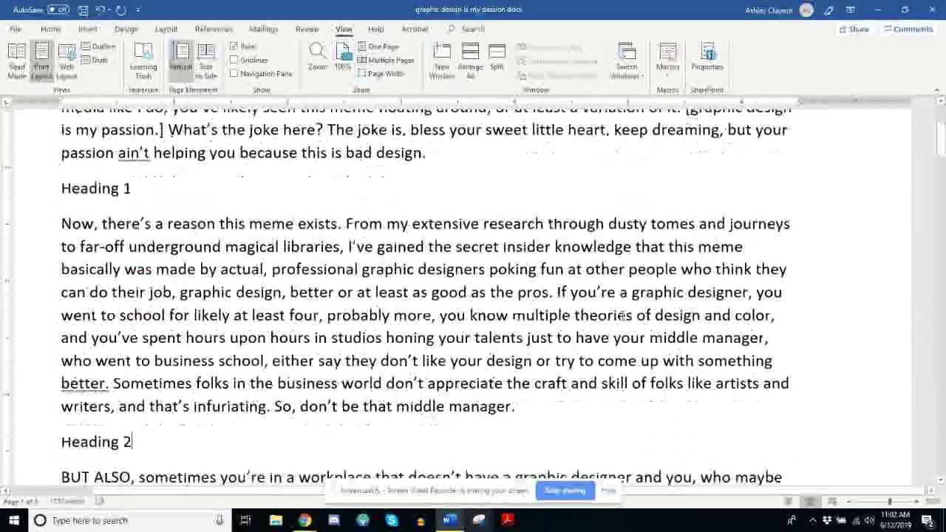
pyautogui.scroll(3, 662, 329)
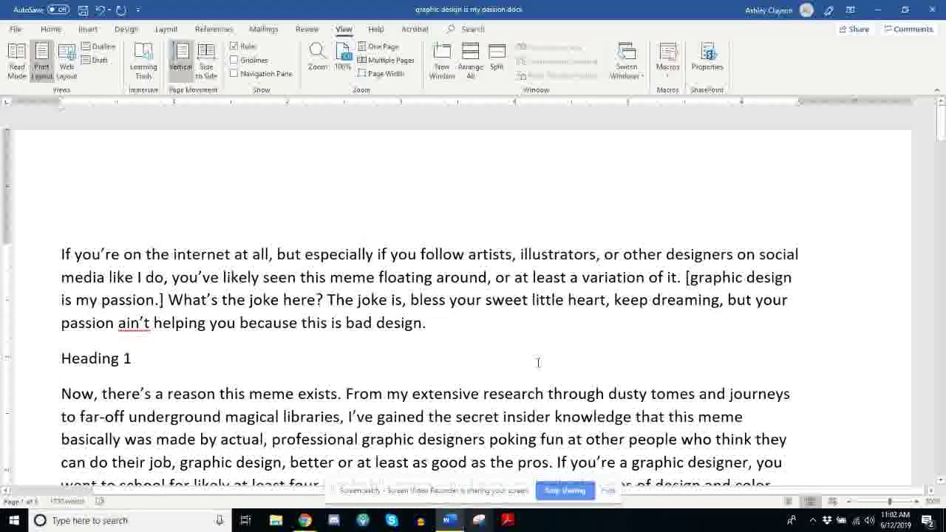
pyautogui.scroll(-1, 661, 289)
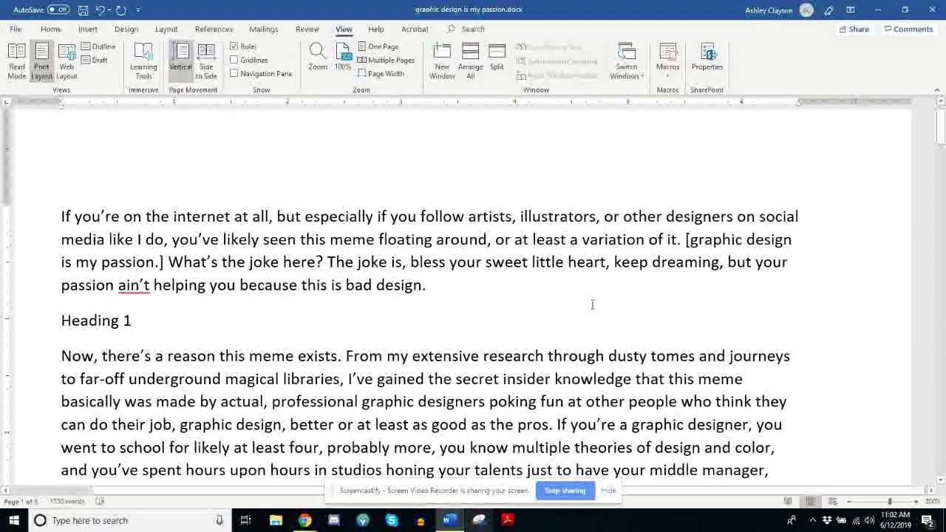
pyautogui.moveTo(67, 209); pyautogui.dragTo(61, 212)
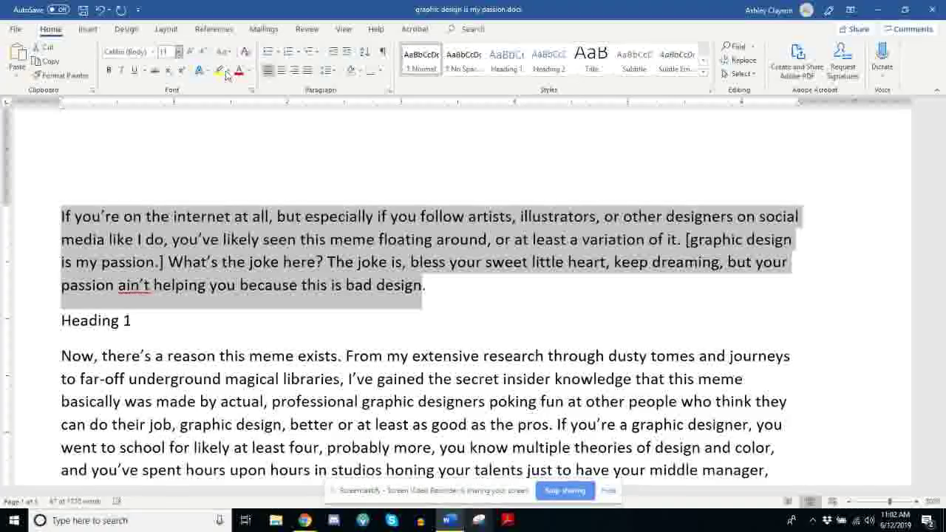
pyautogui.click(459, 288)
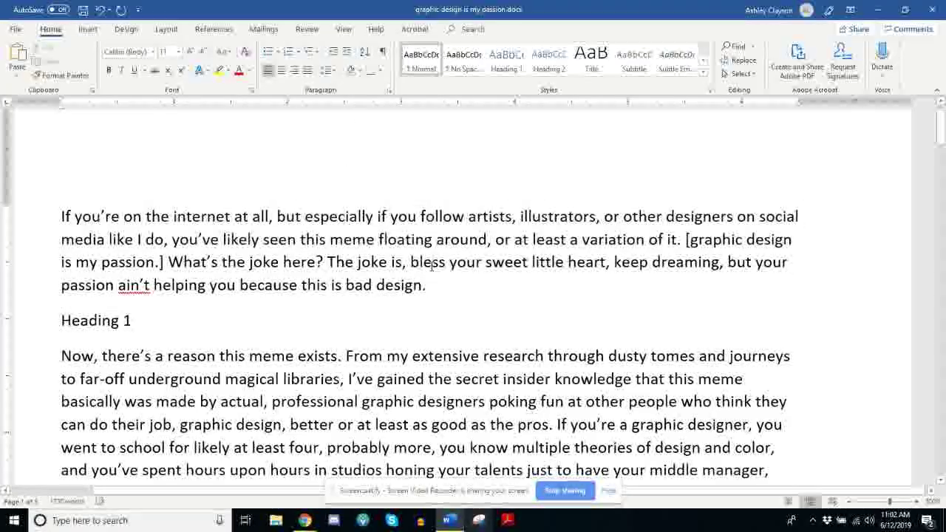
pyautogui.tripleClick(308, 267)
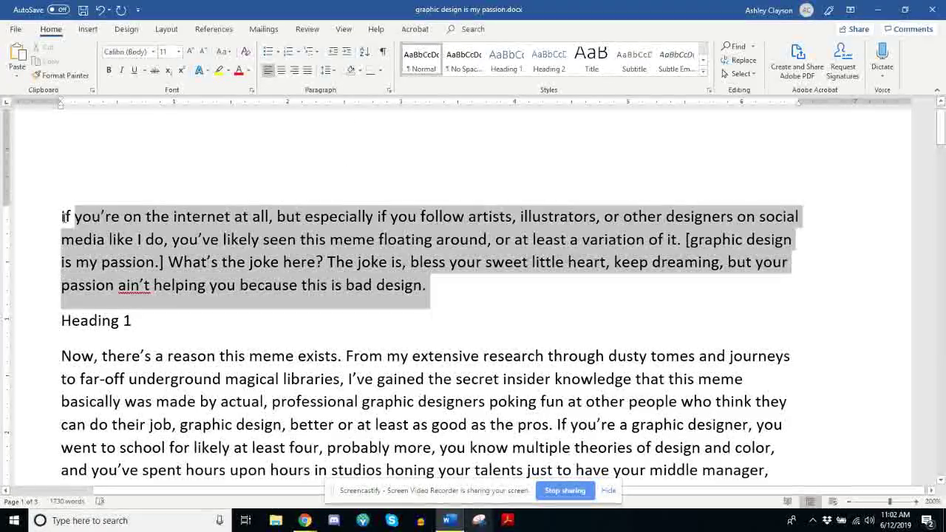
pyautogui.click(333, 71)
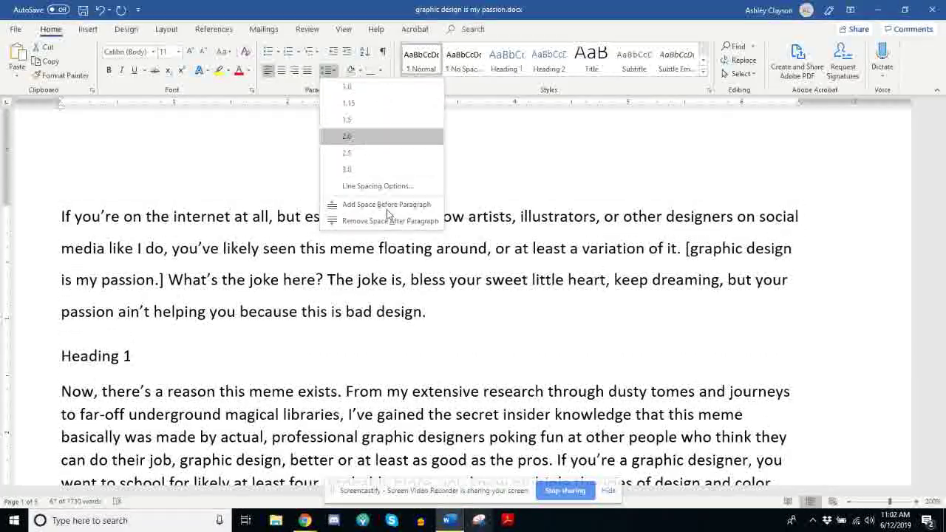
pyautogui.click(364, 221)
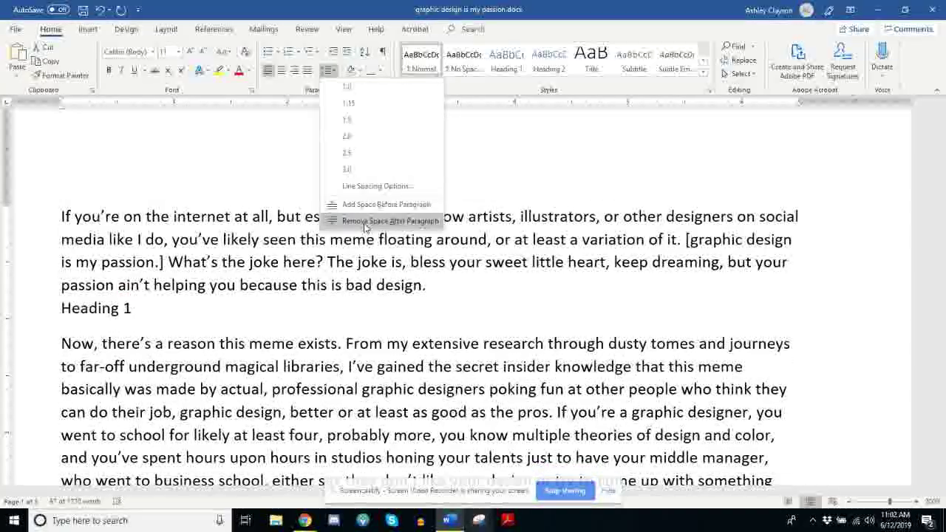
pyautogui.click(427, 294)
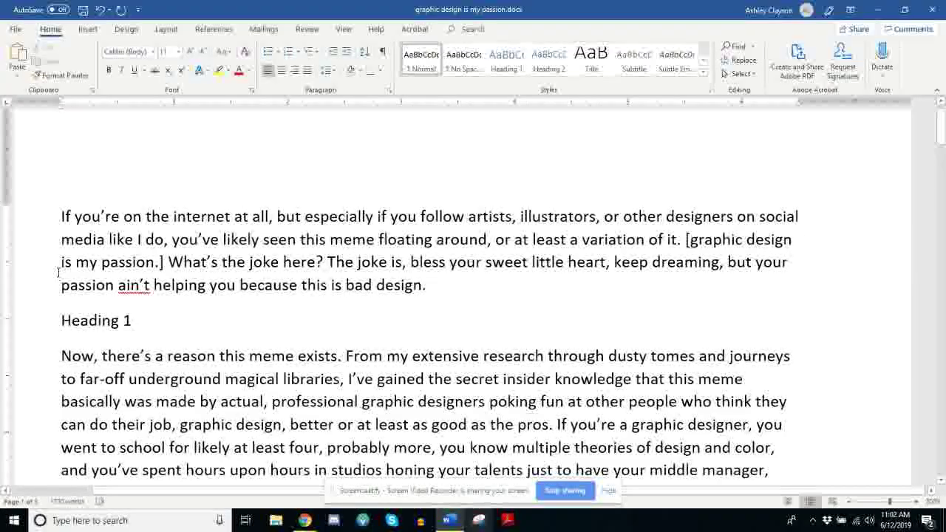
# Try centered, right and justified alignment on the opening paragraph, and restore its left alignment.
pyautogui.moveTo(428, 287); pyautogui.dragTo(59, 218)
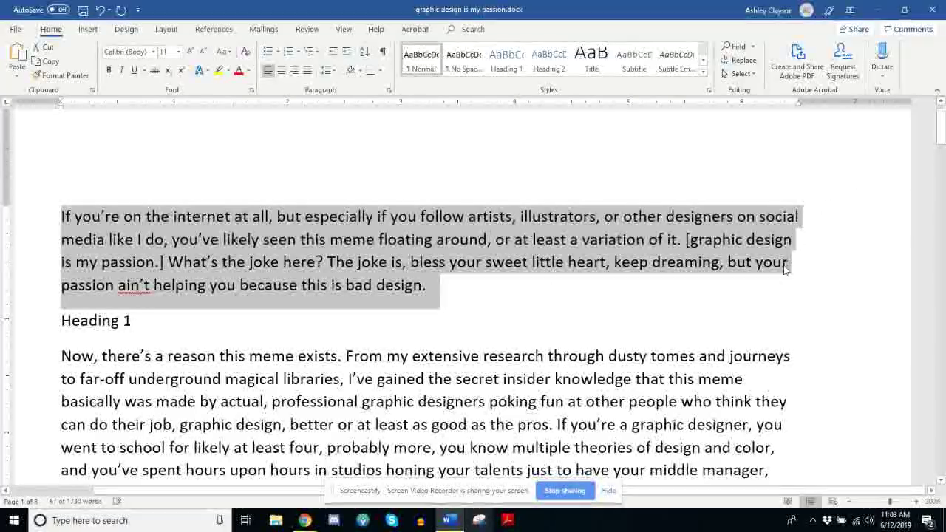
pyautogui.click(282, 77)
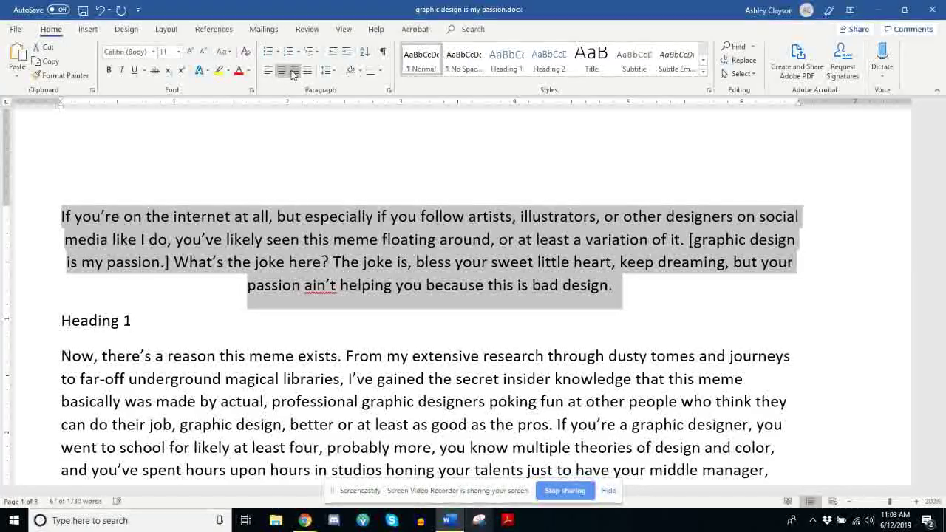
pyautogui.click(293, 70)
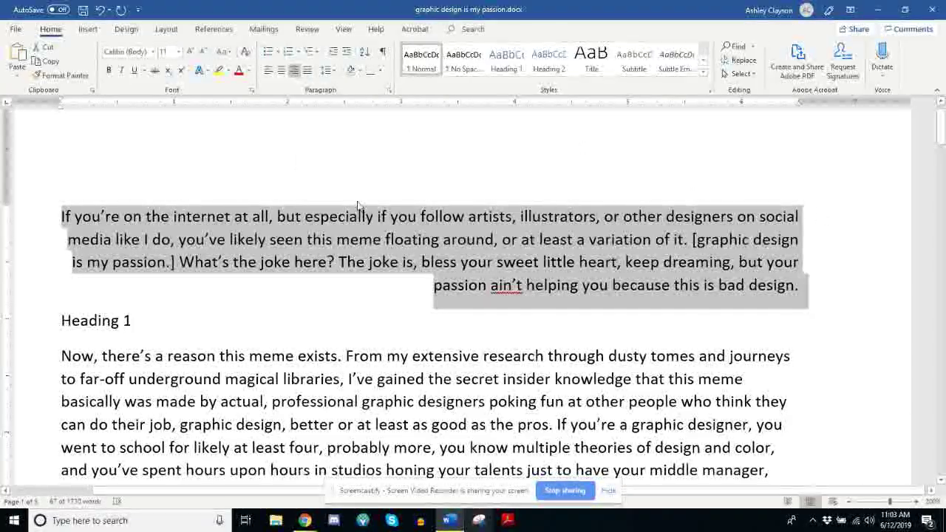
pyautogui.click(308, 71)
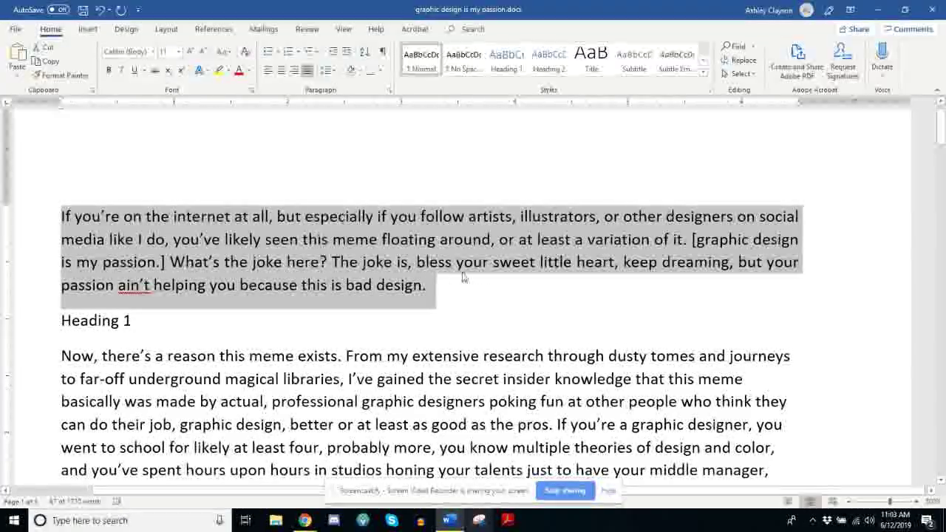
pyautogui.click(308, 74)
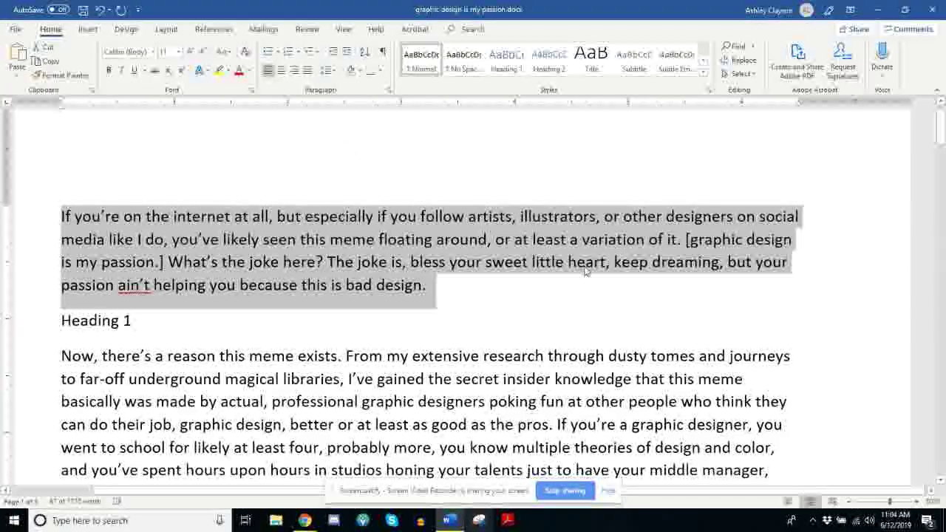
pyautogui.moveTo(767, 248); pyautogui.dragTo(66, 246)
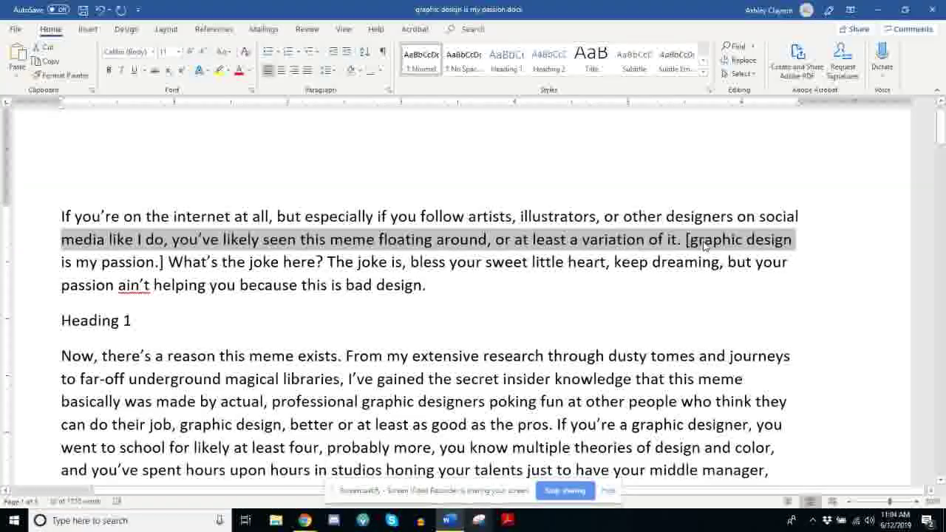
pyautogui.click(444, 292)
pyautogui.moveTo(443, 293); pyautogui.dragTo(68, 219)
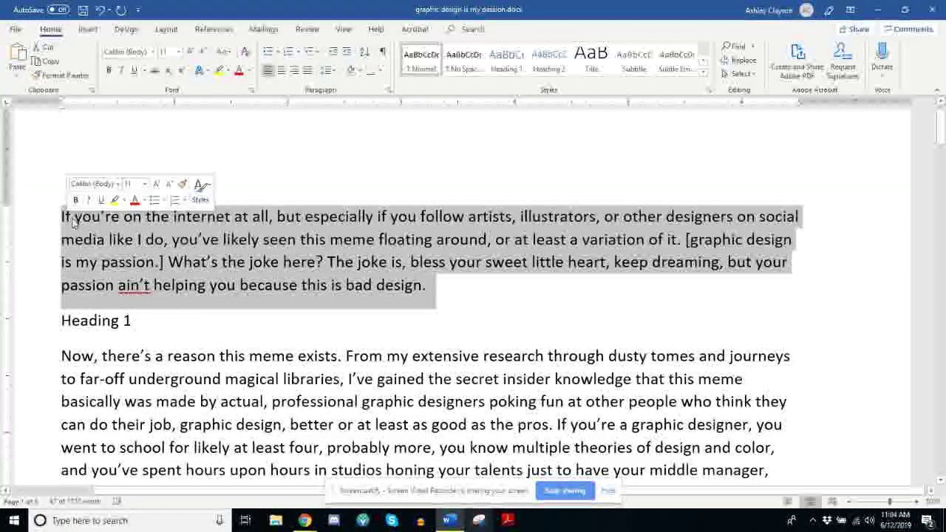
pyautogui.click(438, 293)
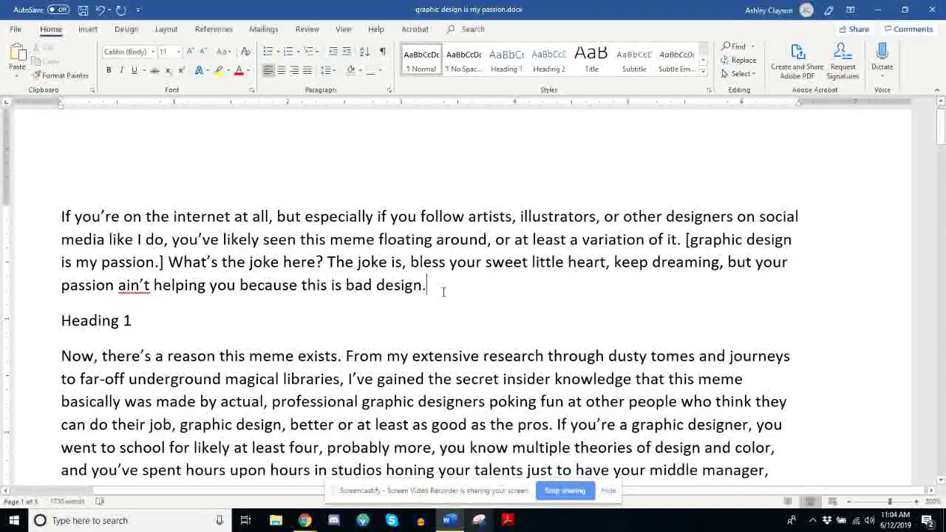
# Try the Arial and Times New Roman fonts on the whole opening paragraph.
pyautogui.moveTo(444, 292); pyautogui.dragTo(60, 216)
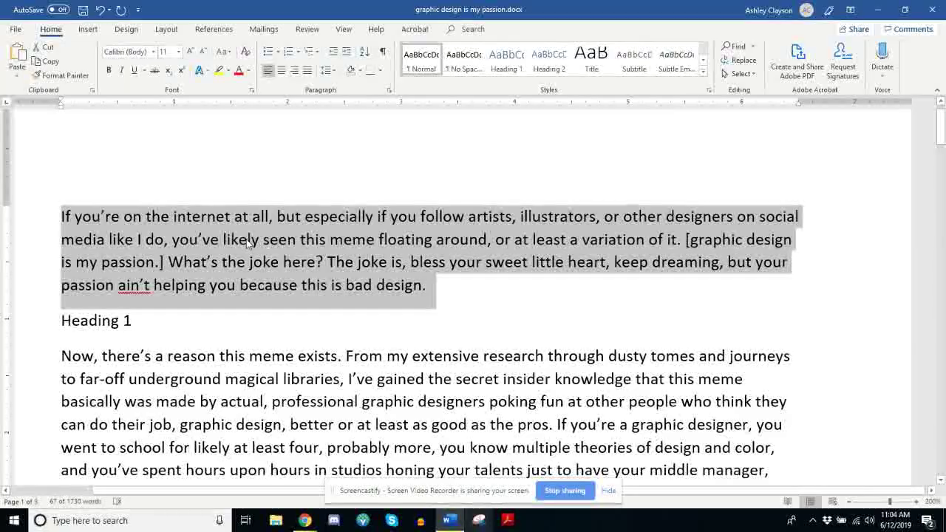
pyautogui.rightClick(419, 65)
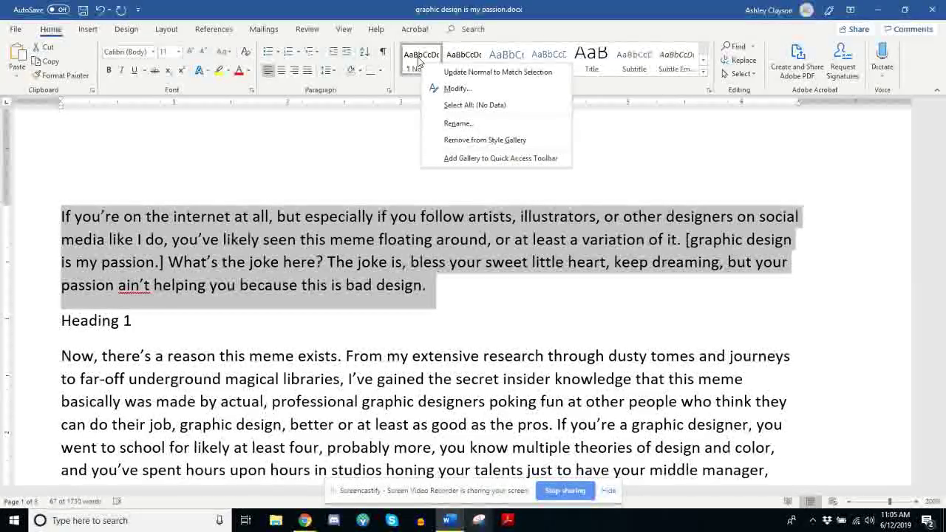
pyautogui.click(386, 203)
pyautogui.moveTo(392, 218); pyautogui.dragTo(429, 254)
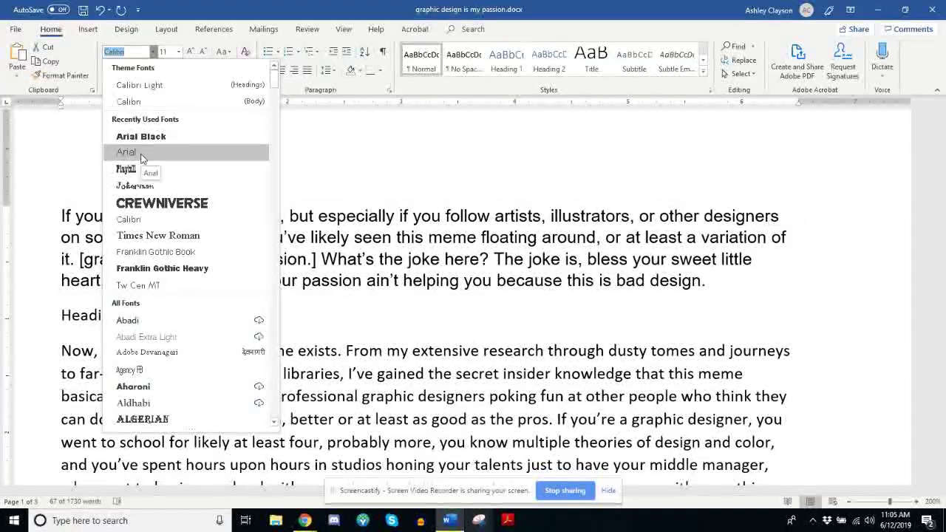
pyautogui.click(142, 157)
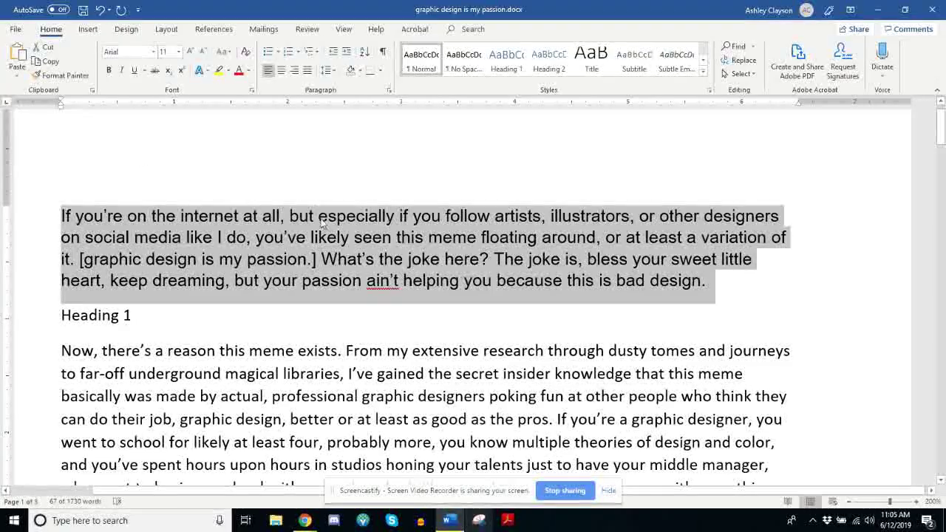
pyautogui.click(154, 52)
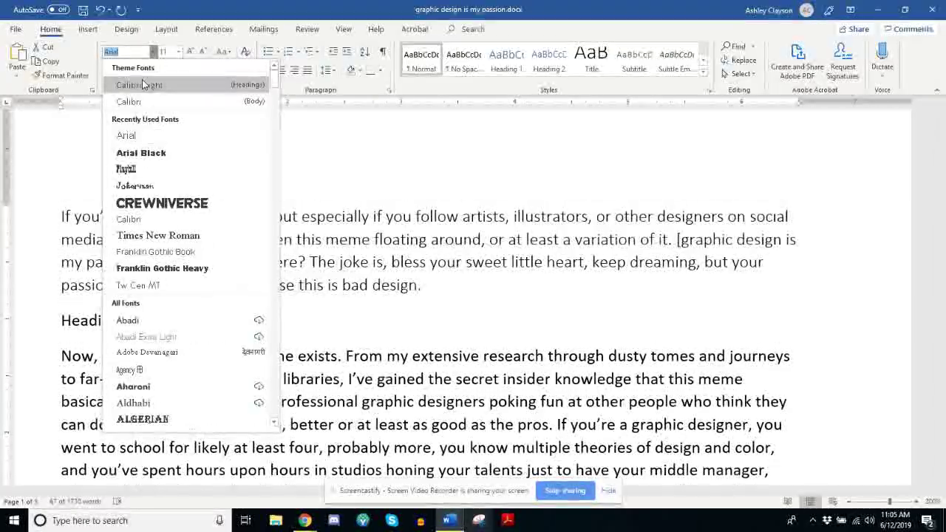
pyautogui.click(156, 236)
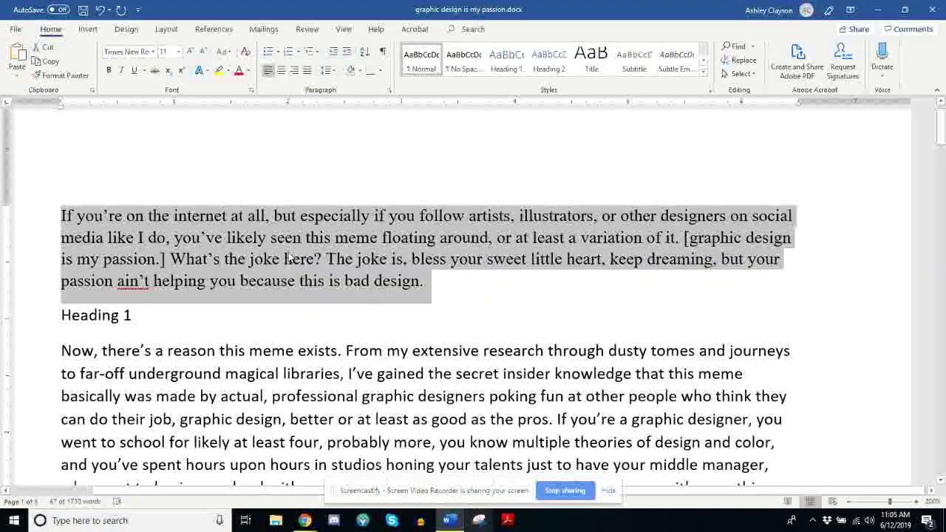
# Set the font of the whole opening paragraph to Arial.
pyautogui.click(195, 217)
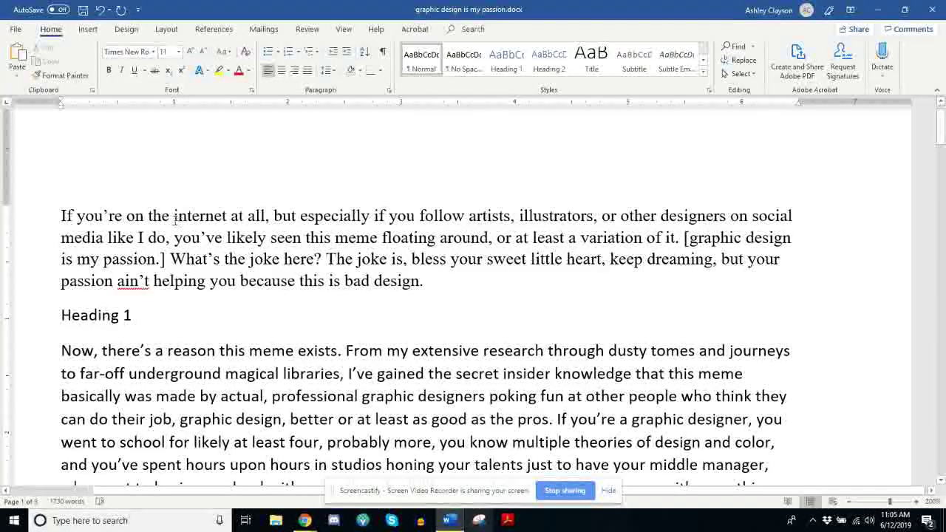
pyautogui.doubleClick(178, 217)
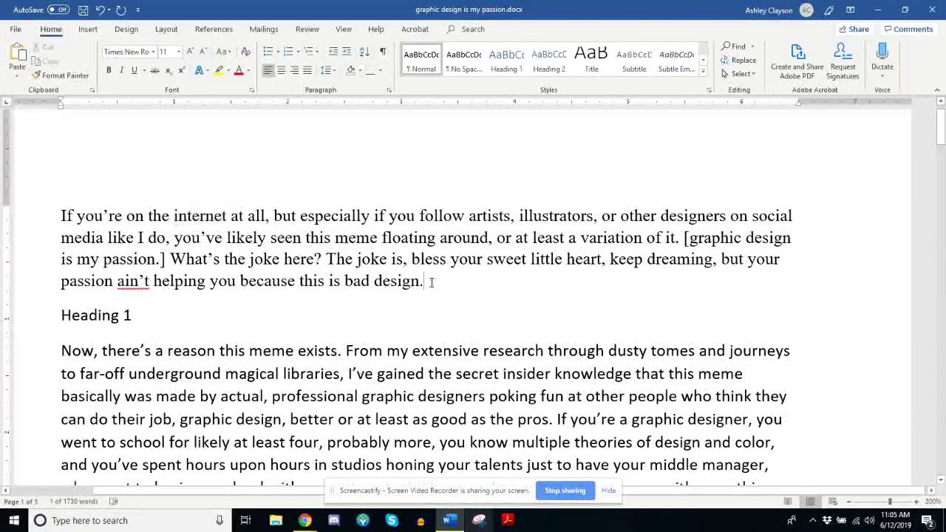
pyautogui.moveTo(422, 281); pyautogui.dragTo(328, 281)
pyautogui.moveTo(235, 260); pyautogui.dragTo(70, 222)
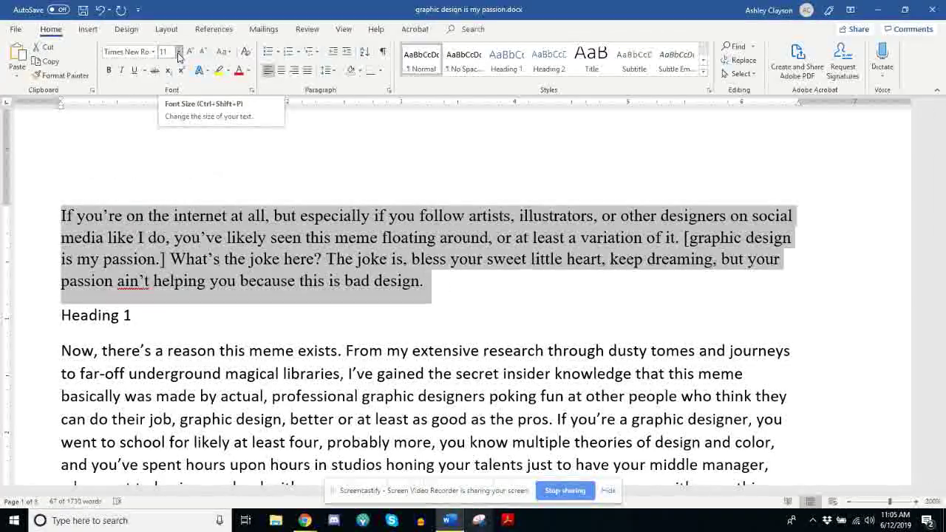
pyautogui.click(153, 52)
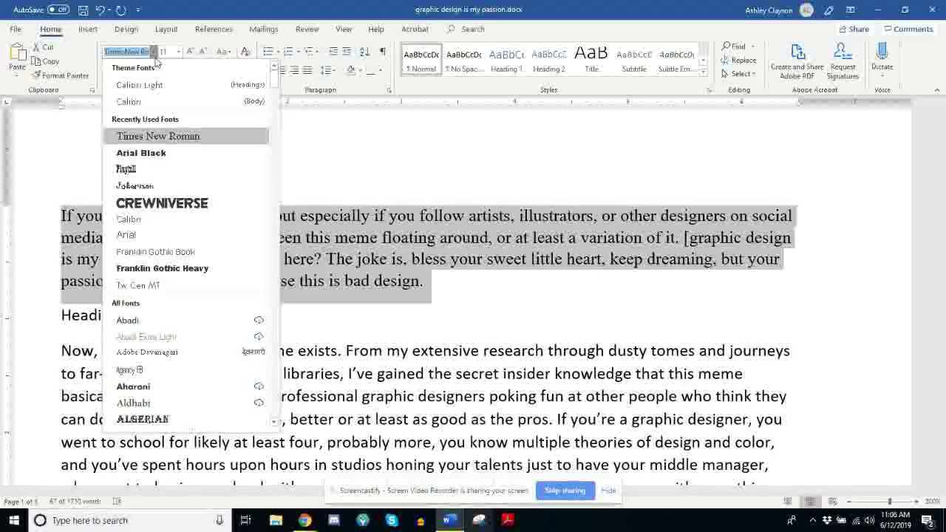
pyautogui.click(147, 238)
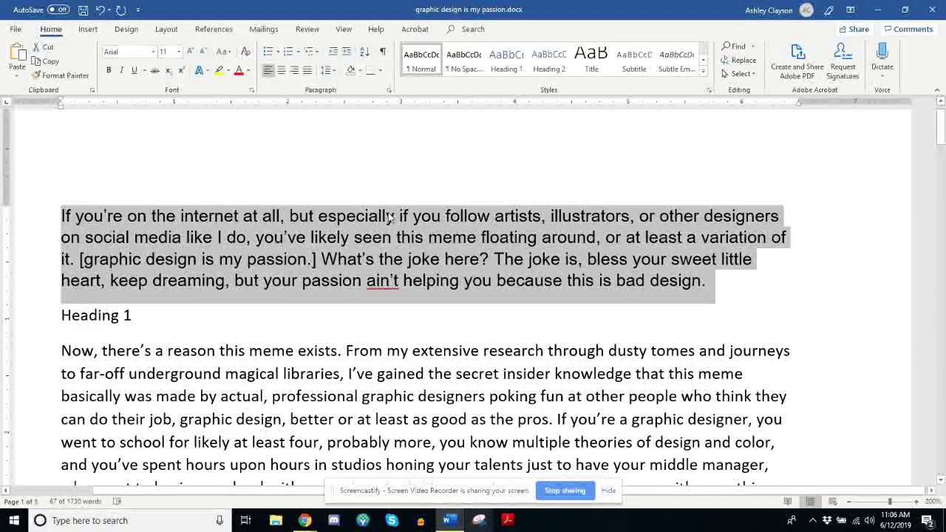
# Update the Normal style to match the opening paragraph's formatting and check the change throughout the document.
pyautogui.rightClick(420, 65)
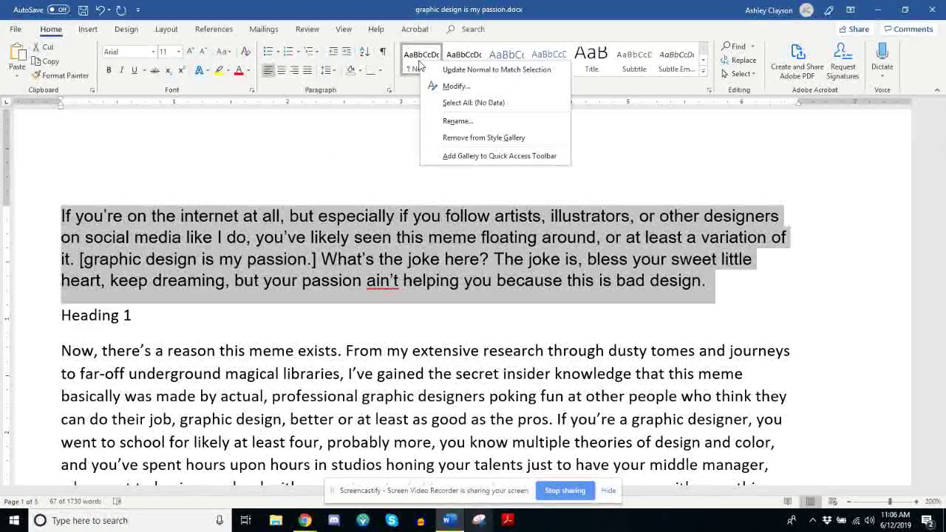
pyautogui.click(466, 77)
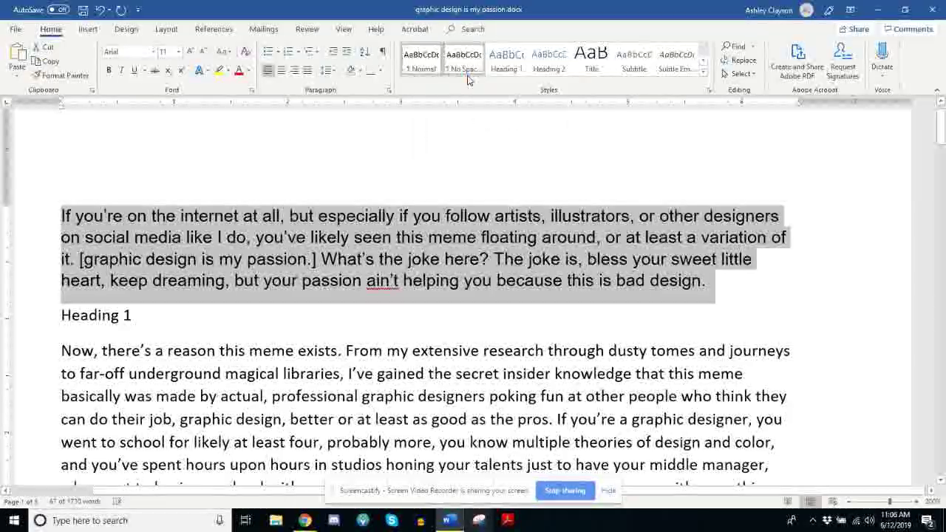
pyautogui.scroll(-15, 380, 278)
pyautogui.scroll(-20, 380, 278)
pyautogui.scroll(3, 391, 279)
pyautogui.scroll(20, 392, 280)
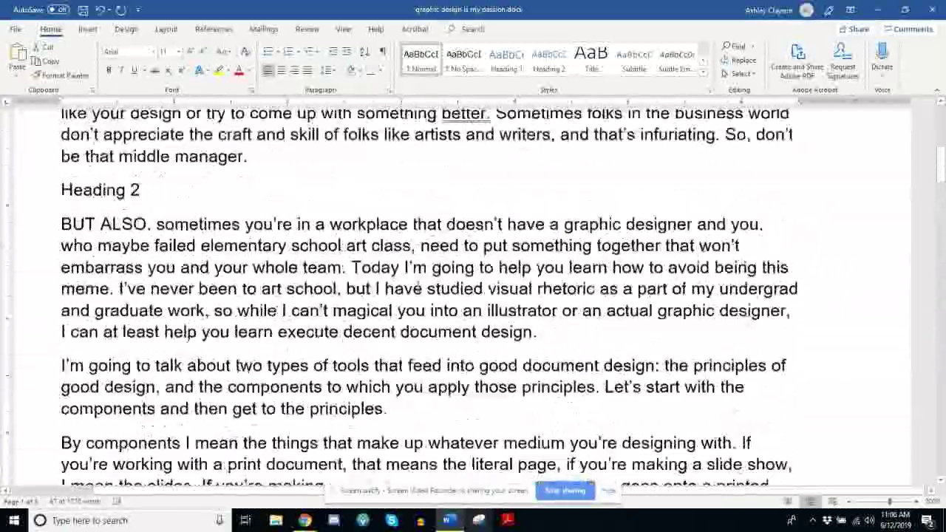
pyautogui.scroll(15, 441, 292)
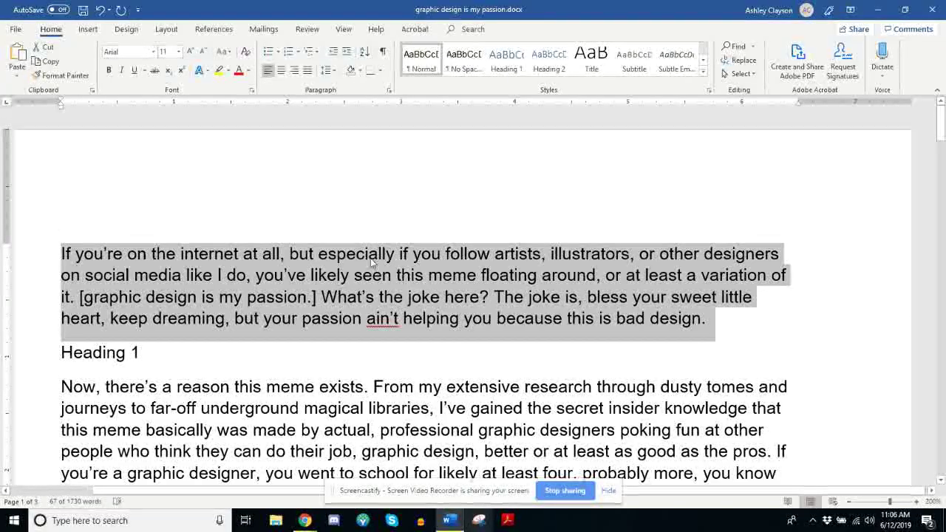
# Set the font of the first "Heading 1" line to Times New Roman.
pyautogui.click(752, 317)
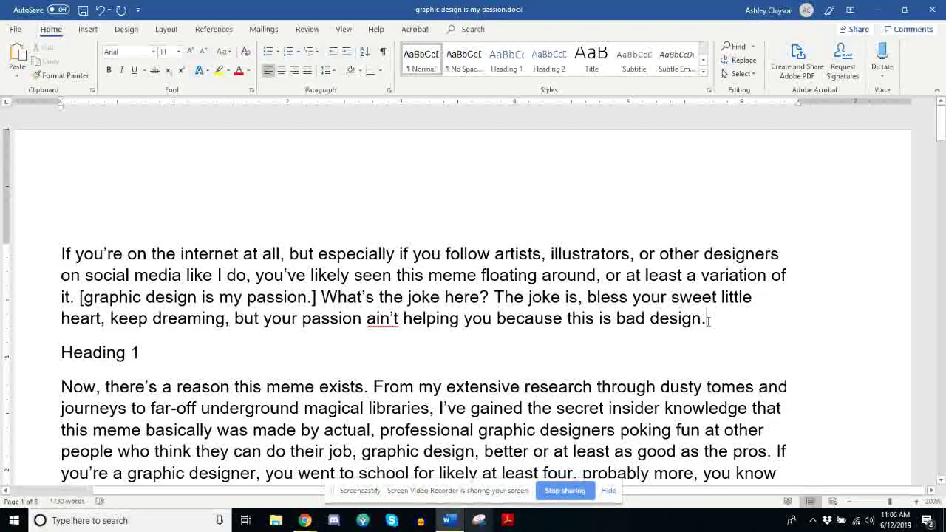
pyautogui.moveTo(65, 352); pyautogui.dragTo(257, 366)
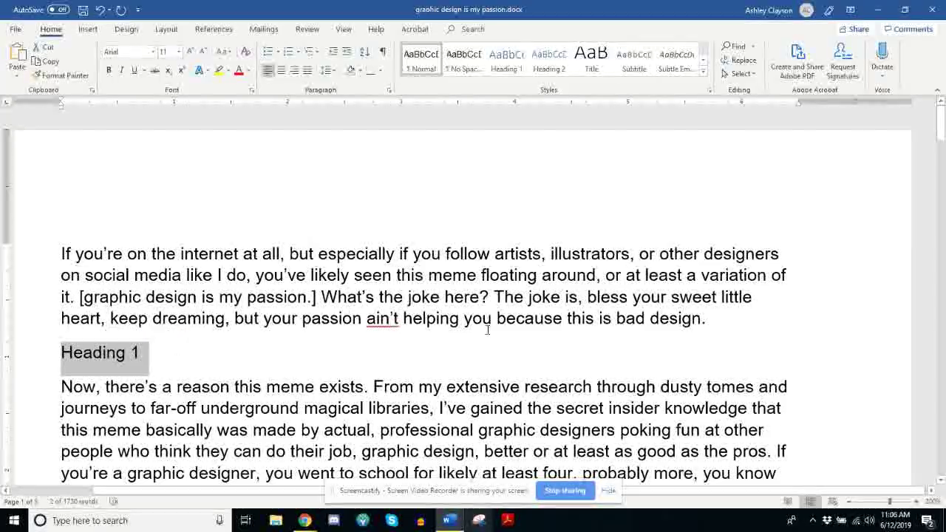
pyautogui.scroll(-10, 488, 332)
pyautogui.scroll(10, 495, 343)
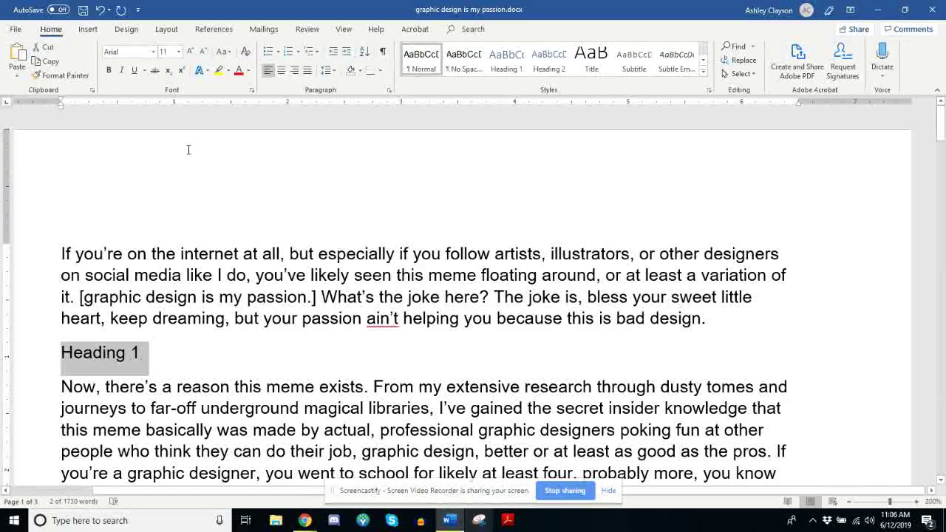
pyautogui.click(152, 52)
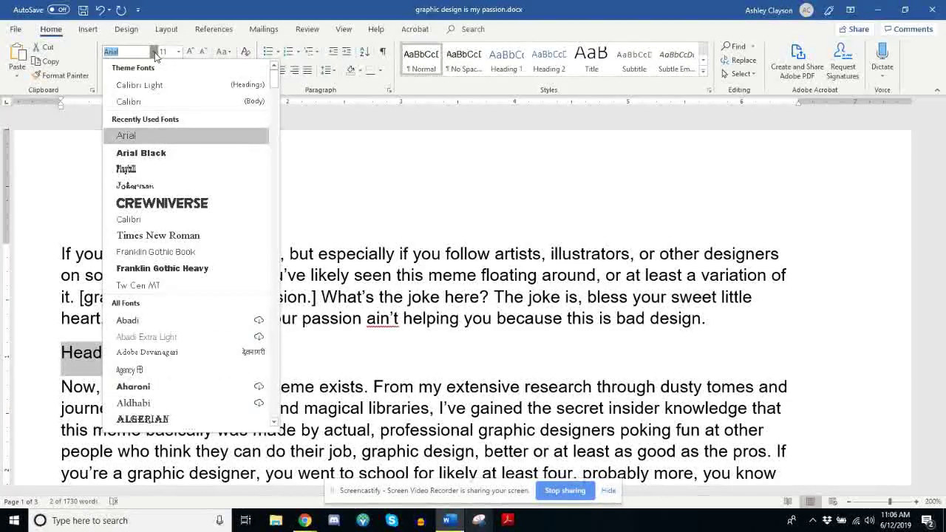
pyautogui.click(153, 52)
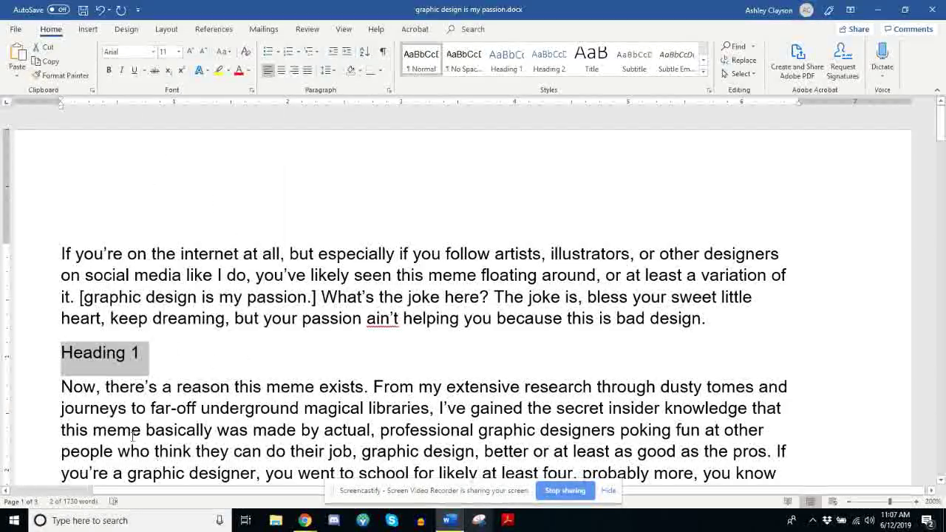
pyautogui.click(153, 52)
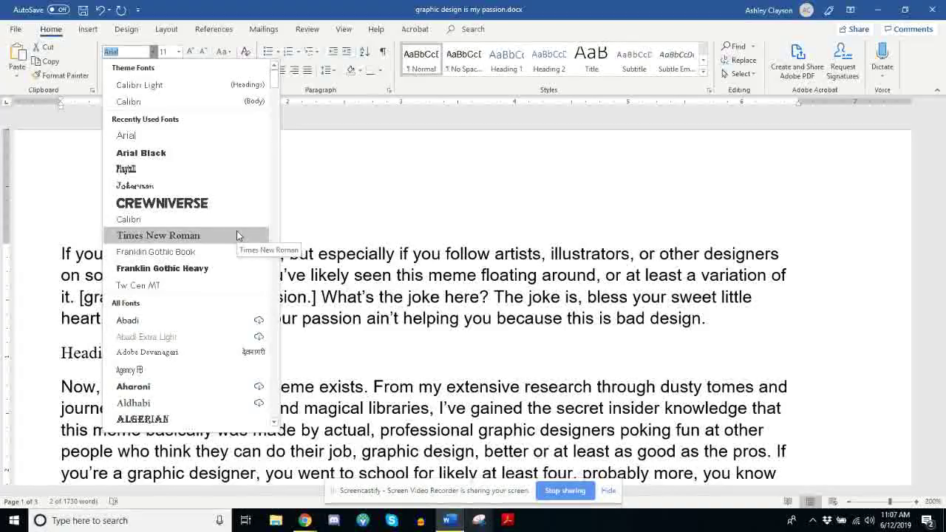
pyautogui.click(237, 235)
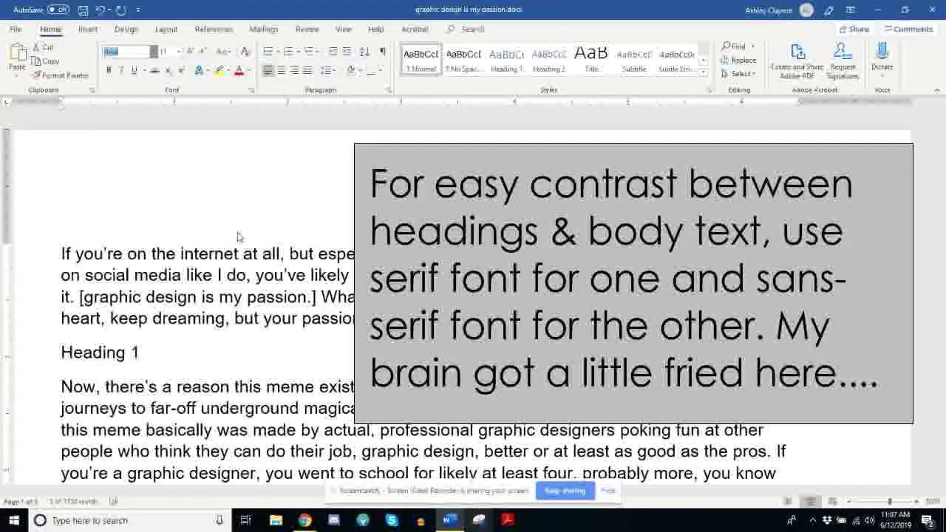
# Increase the font size of the "Heading 1" line to 28 points.
pyautogui.click(189, 51)
pyautogui.click(190, 51)
pyautogui.click(190, 51)
pyautogui.click(191, 52)
pyautogui.click(190, 54)
pyautogui.click(190, 51)
pyautogui.click(190, 51)
pyautogui.click(190, 51)
pyautogui.click(190, 51)
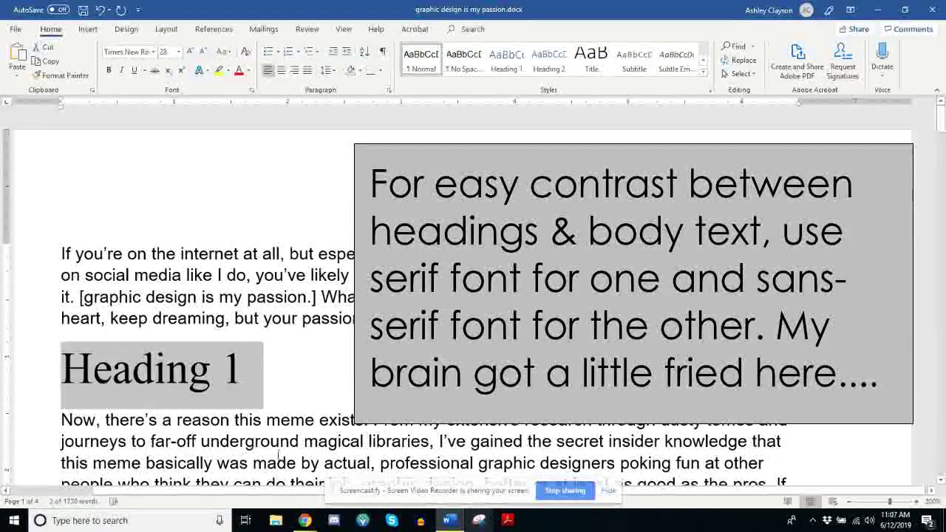
# Set the font of the "Heading 1" line to Arial Black.
pyautogui.click(178, 52)
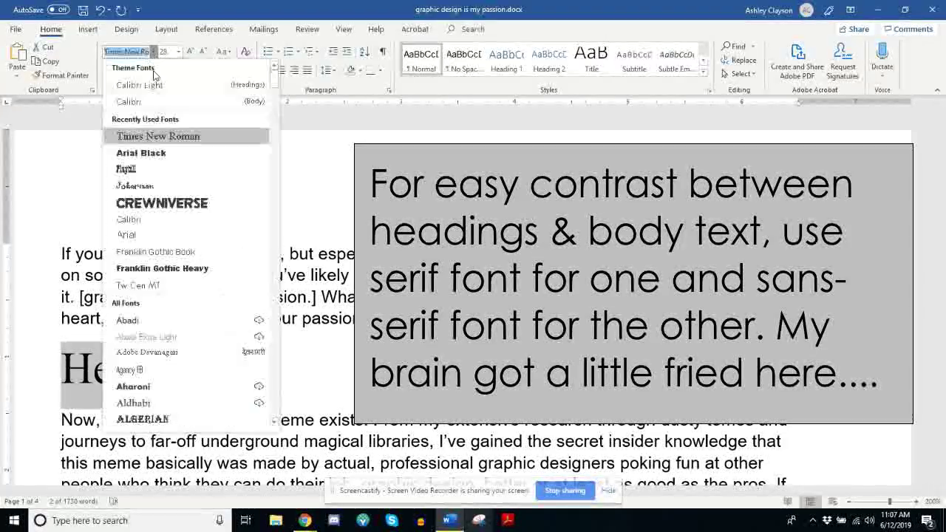
pyautogui.scroll(-6, 184, 187)
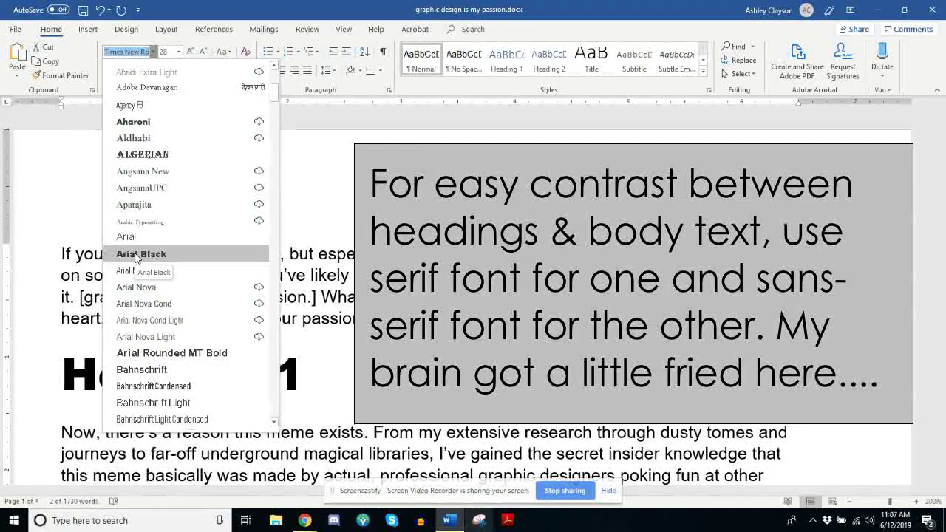
pyautogui.click(137, 254)
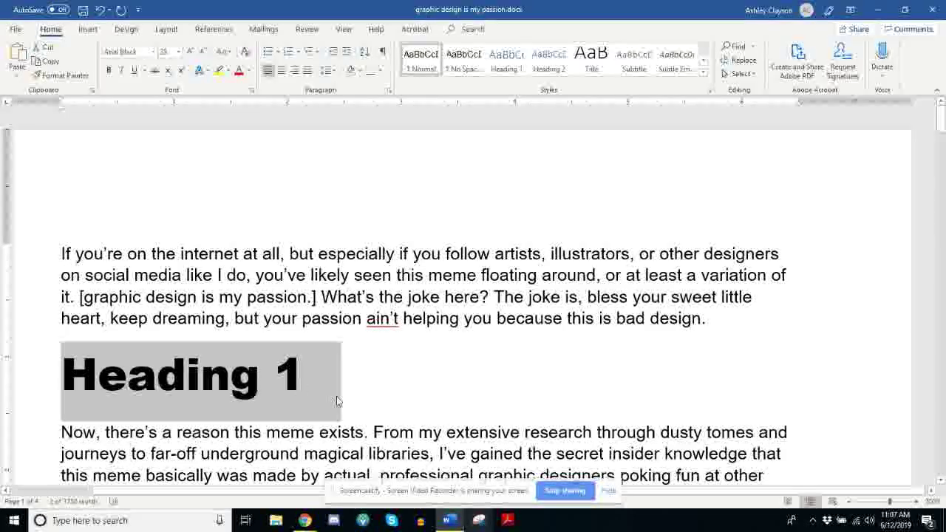
# Try the Playbill and Jokerman fonts on the "Heading 1" line.
pyautogui.click(153, 51)
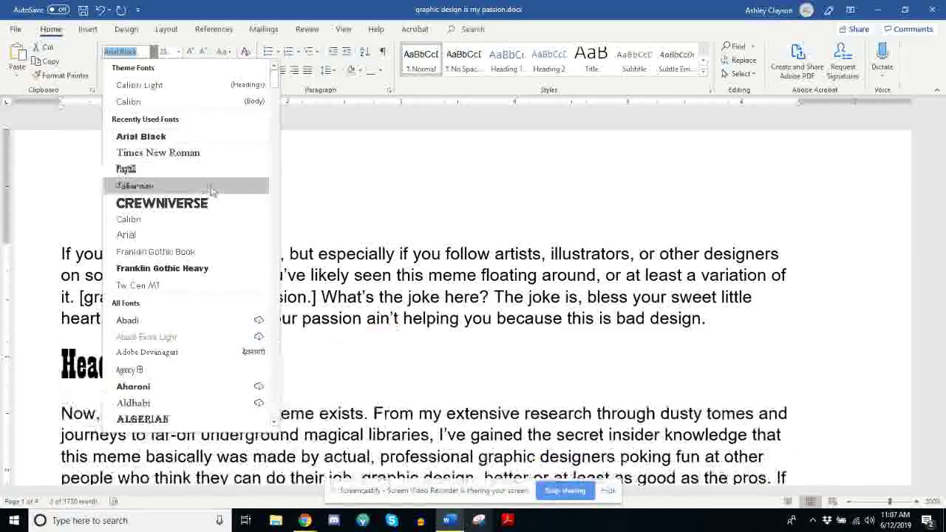
pyautogui.click(202, 139)
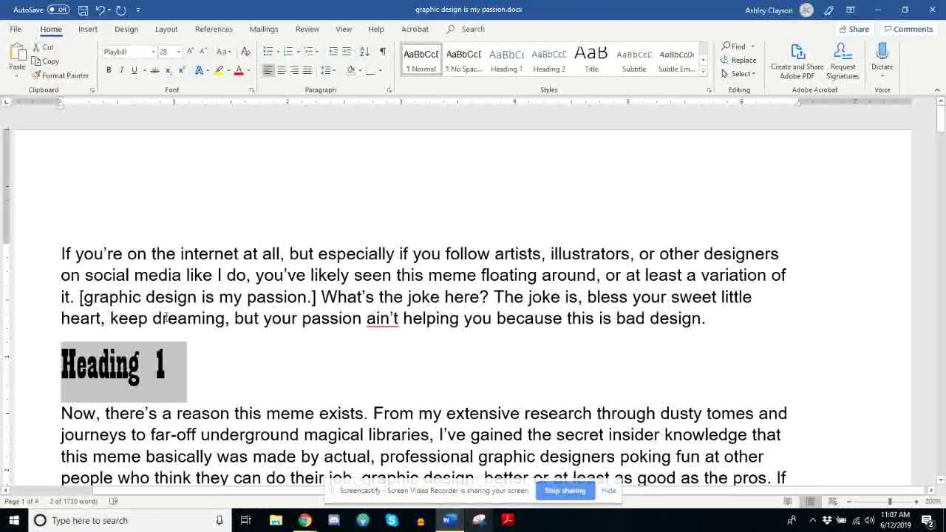
pyautogui.click(153, 51)
pyautogui.click(137, 186)
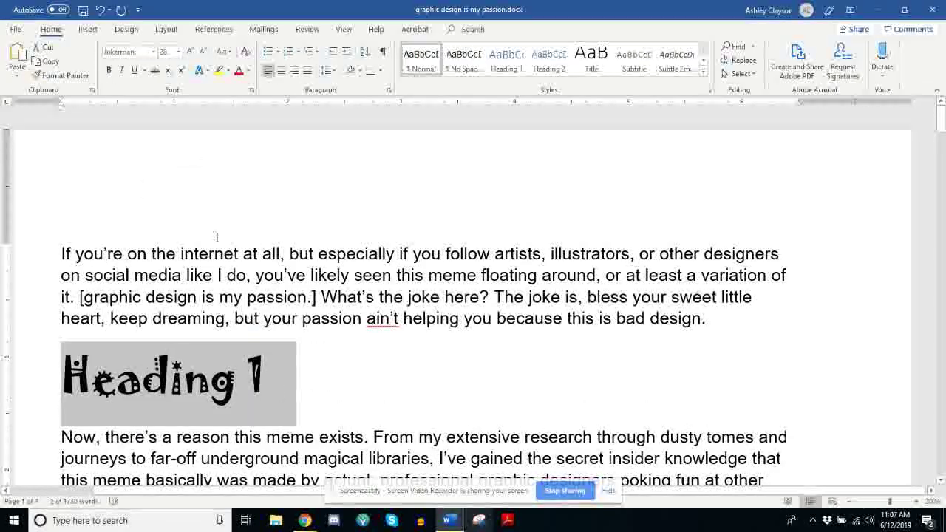
# Try the Bauhaus 93 font on the "Heading 1" line.
pyautogui.click(153, 51)
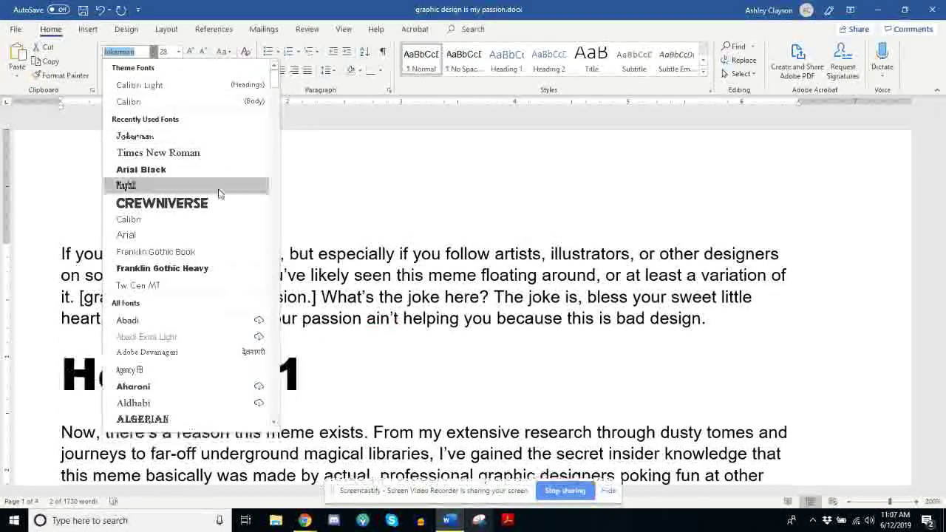
pyautogui.scroll(-1, 231, 238)
pyautogui.scroll(-6, 221, 258)
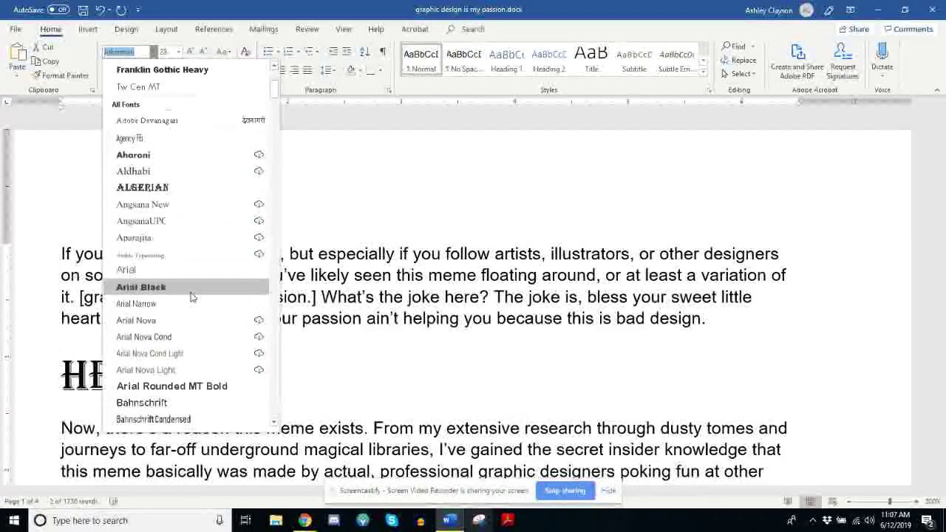
pyautogui.scroll(-5, 198, 294)
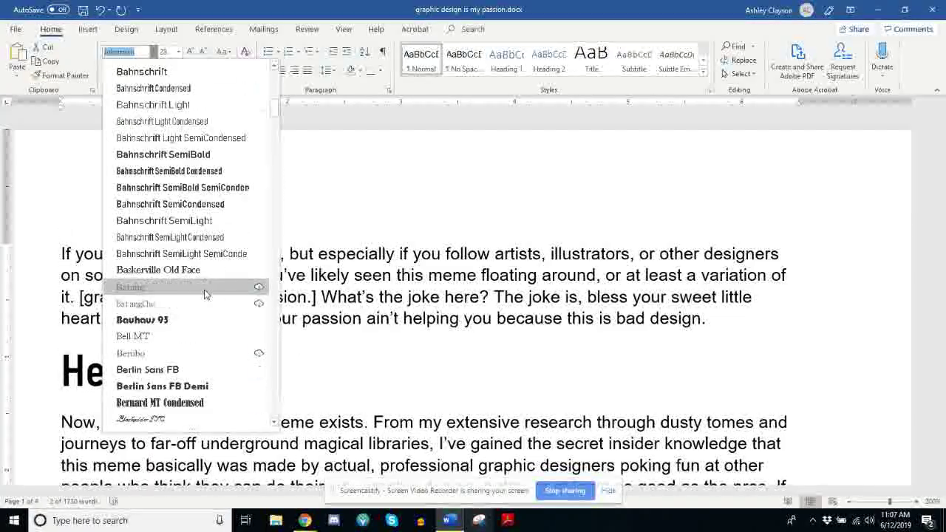
pyautogui.click(173, 317)
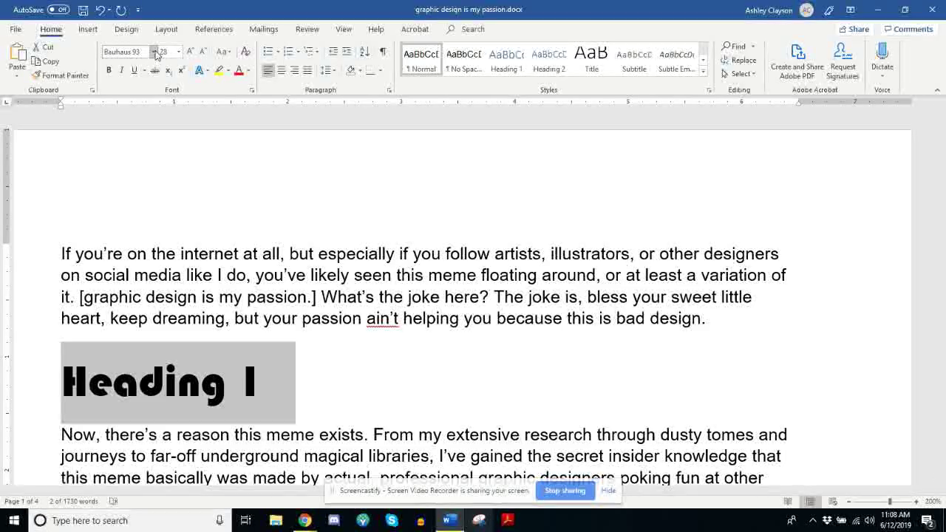
# Try Bauhaus 93 on the whole opening paragraph, and restore its font to Arial.
pyautogui.click(347, 297)
pyautogui.moveTo(683, 329); pyautogui.dragTo(62, 254)
pyautogui.click(154, 51)
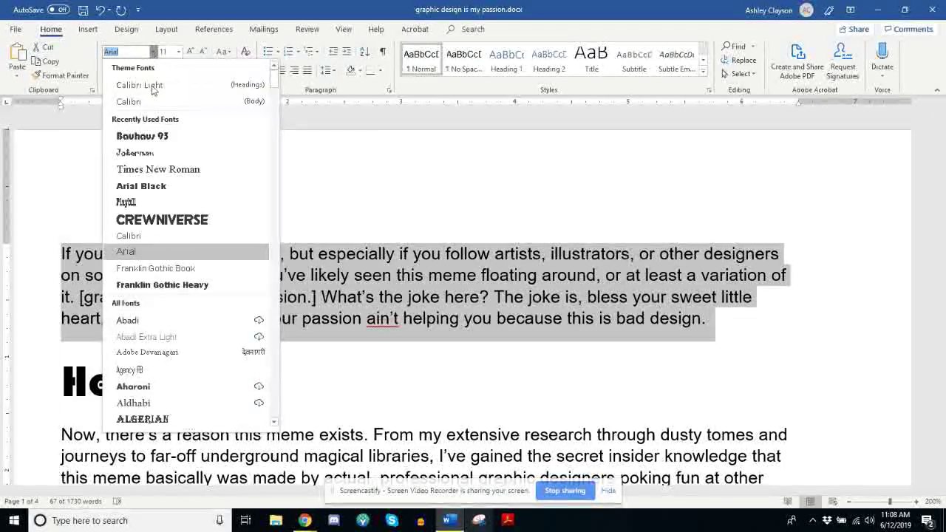
pyautogui.click(153, 132)
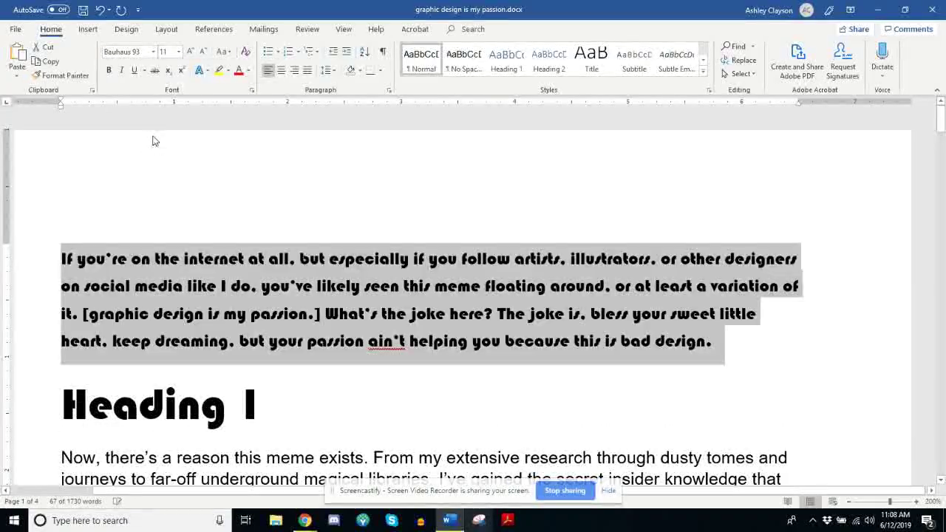
pyautogui.click(153, 52)
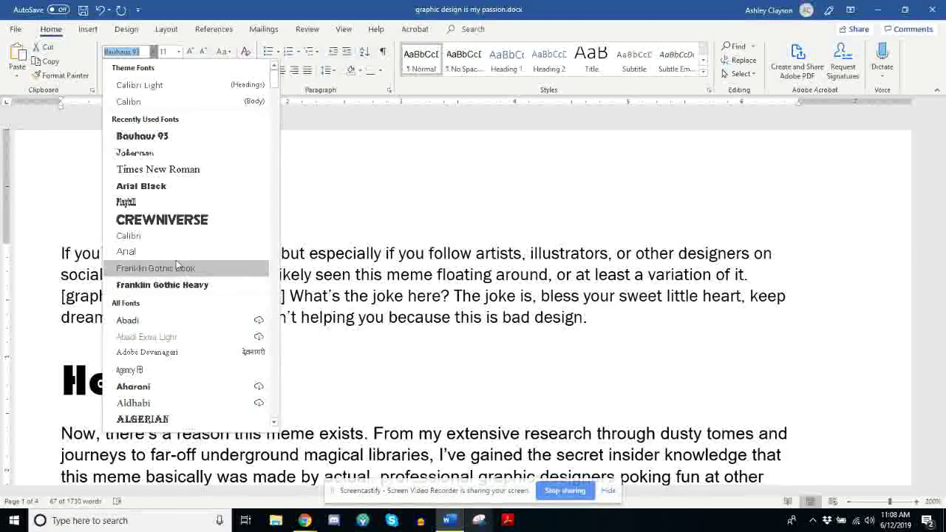
pyautogui.click(127, 251)
# Try the Blackadder ITC font on the "Heading 1" line.
pyautogui.click(114, 380)
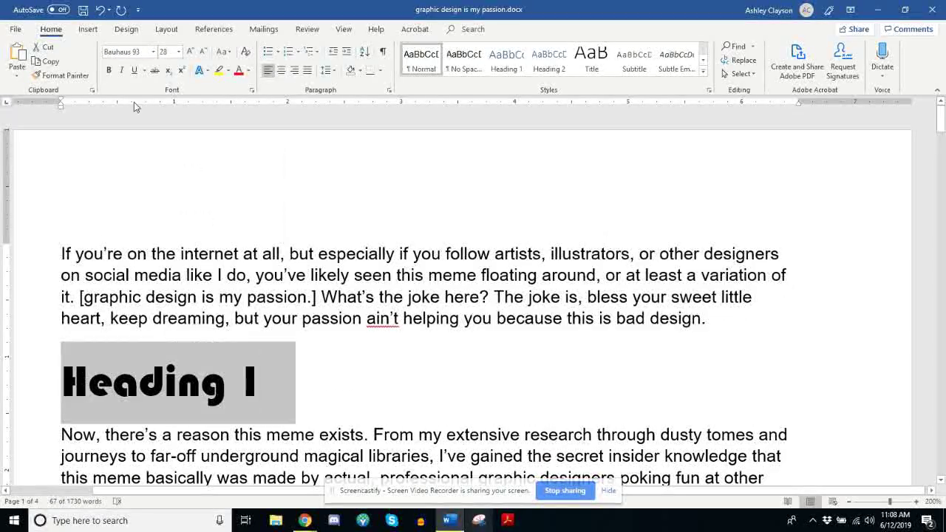
pyautogui.click(153, 52)
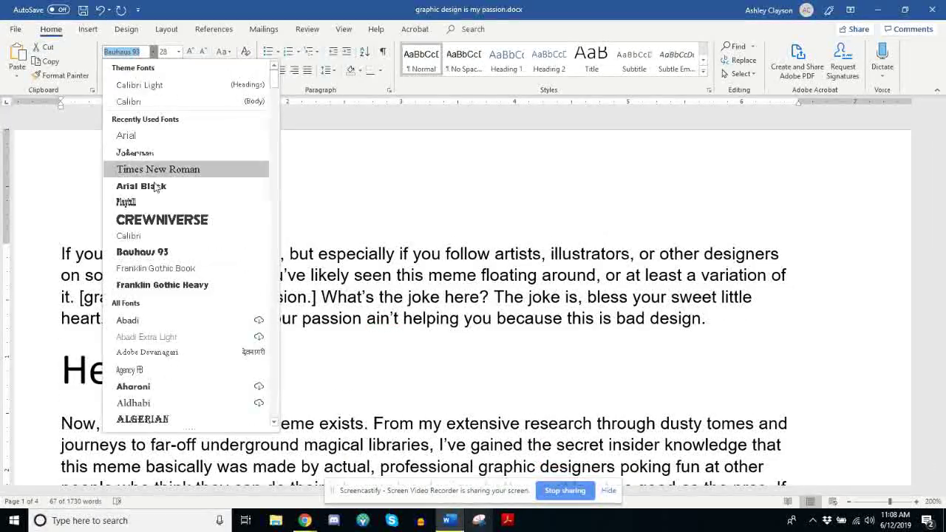
pyautogui.scroll(-3, 249, 259)
pyautogui.scroll(-2, 250, 264)
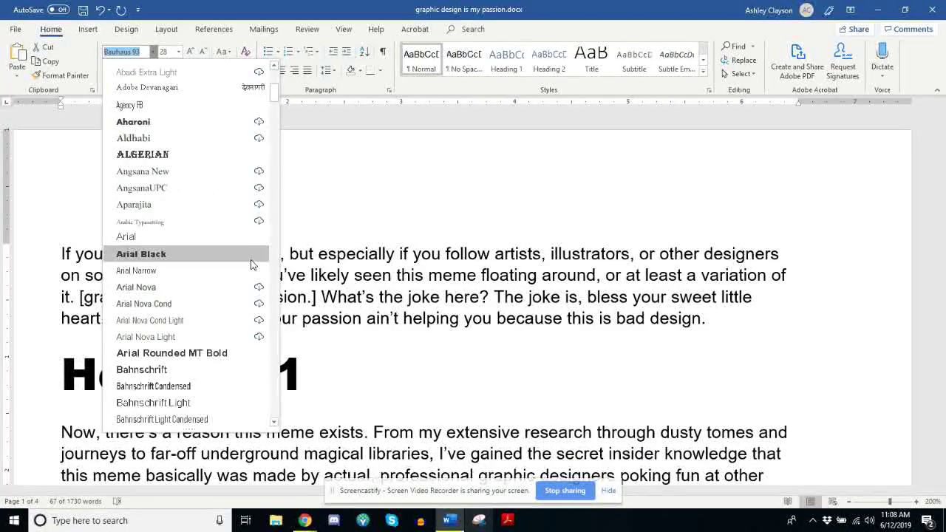
pyautogui.scroll(-1, 252, 266)
pyautogui.scroll(-5, 252, 266)
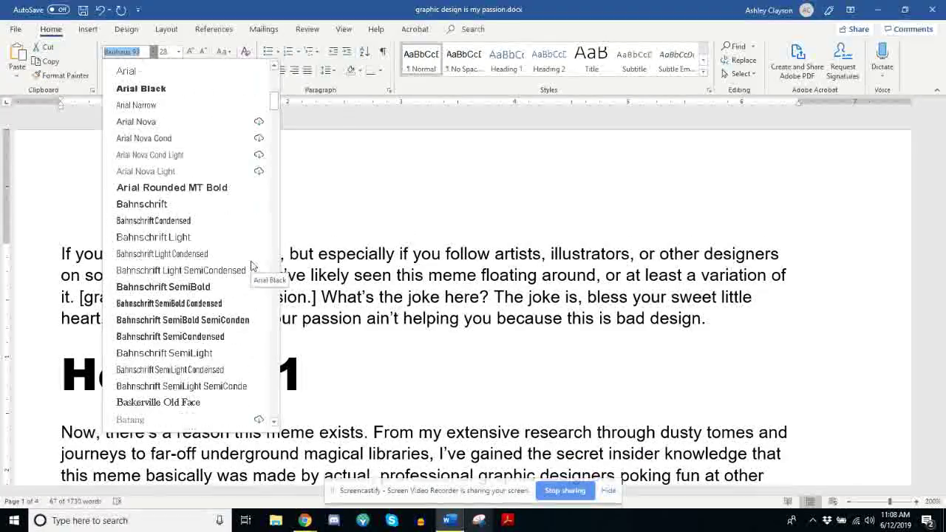
pyautogui.scroll(-2, 252, 266)
pyautogui.click(244, 285)
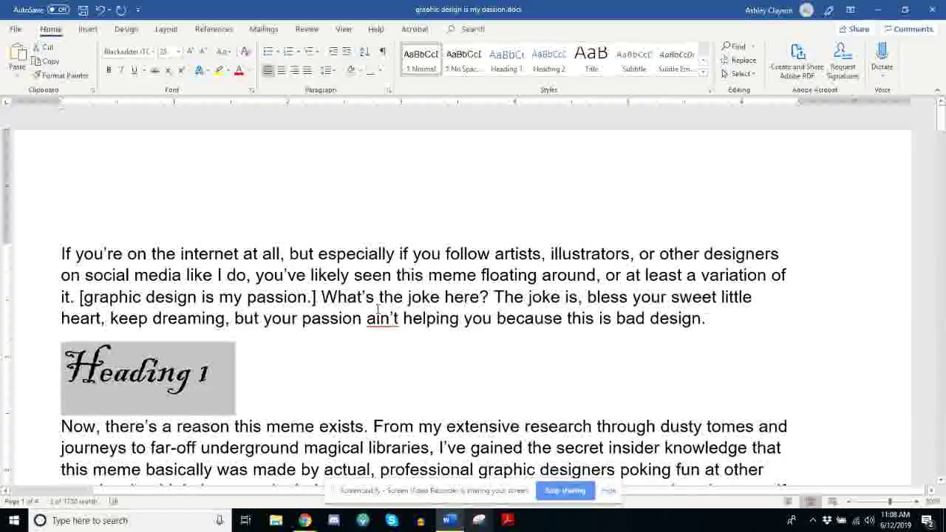
# Try Blackadder ITC on the whole opening paragraph, and restore its original Arial font.
pyautogui.tripleClick(492, 318)
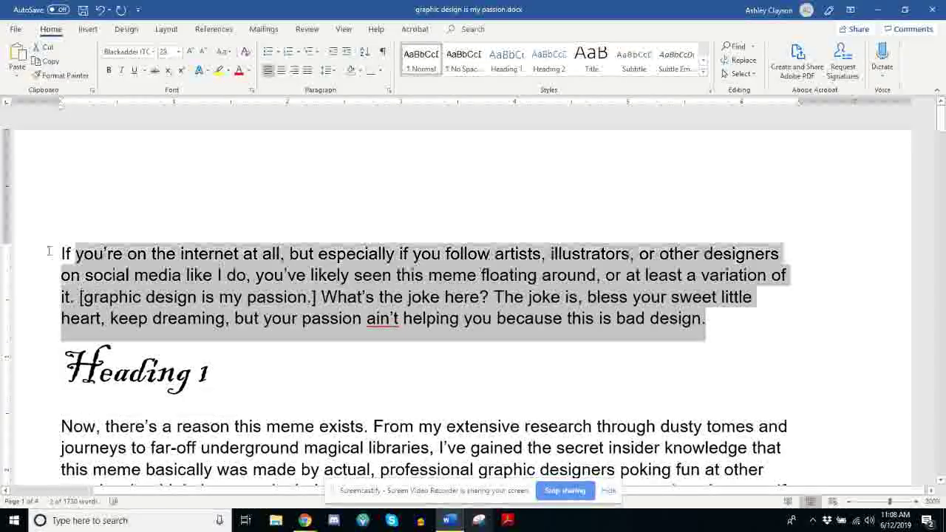
pyautogui.click(151, 52)
pyautogui.click(148, 130)
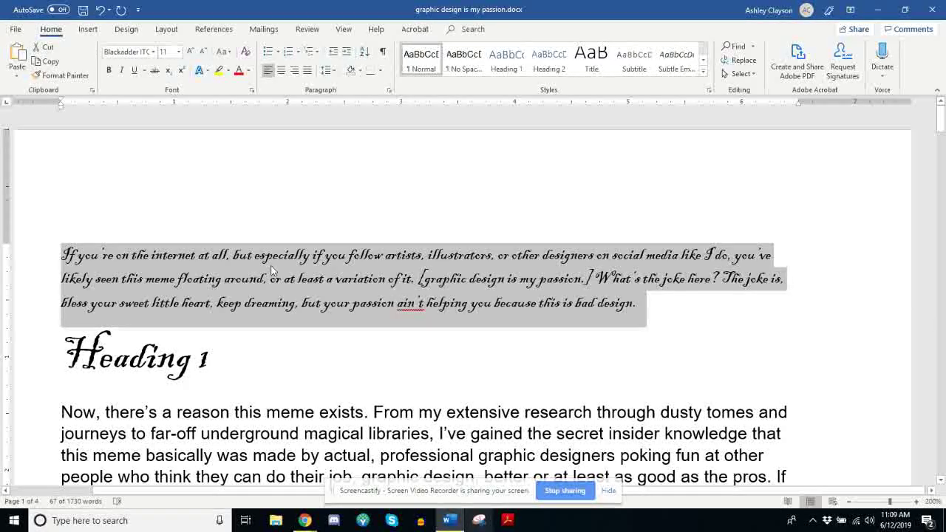
pyautogui.click(155, 53)
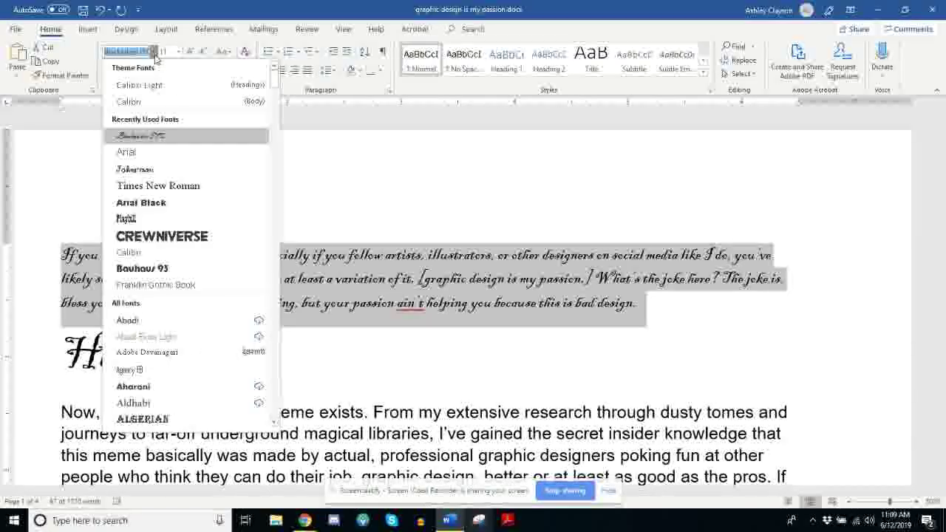
pyautogui.click(467, 300)
pyautogui.click(340, 300)
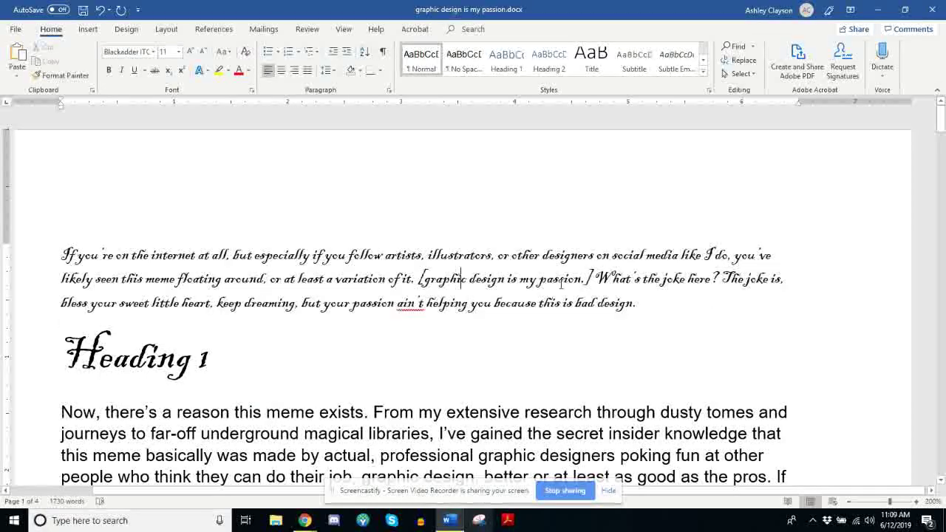
pyautogui.tripleClick(340, 299)
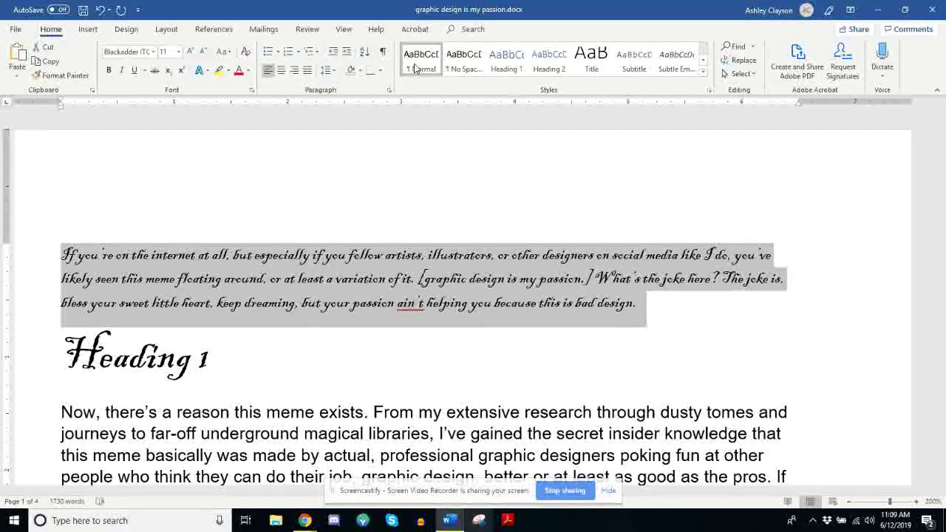
pyautogui.hotkey('ctrl', 'space')
# Change the font of the "Heading 1" line back to Arial Black.
pyautogui.hotkey('ctrl', 'Down')
pyautogui.hotkey('ctrl', 'shift', 'Down')
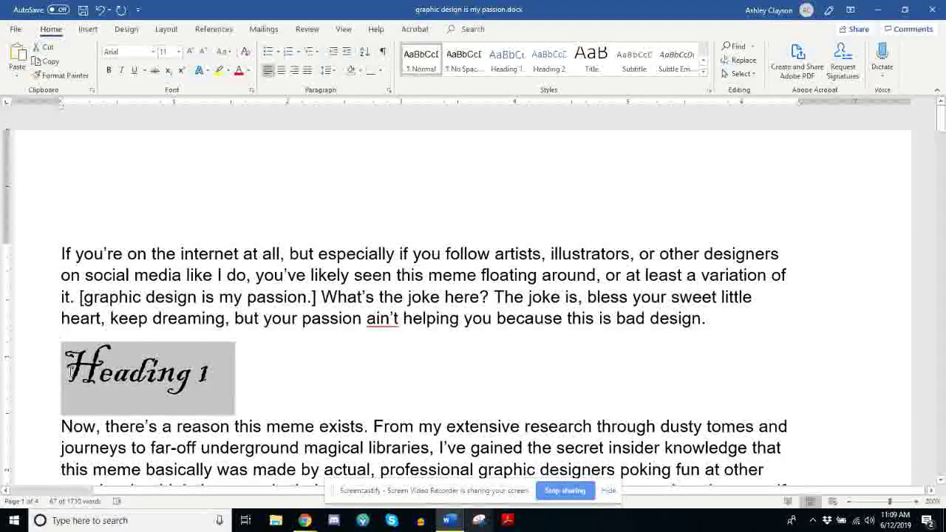
pyautogui.click(152, 54)
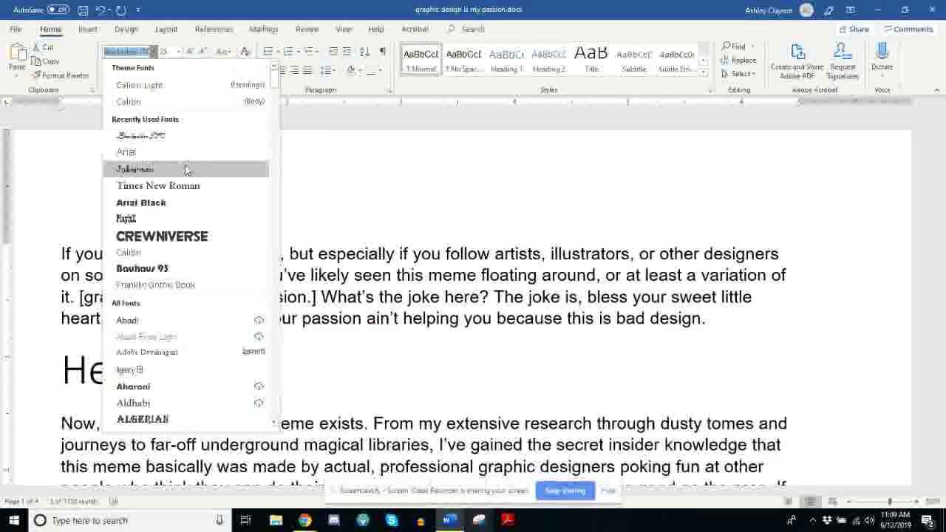
pyautogui.click(213, 201)
# Colour the "Heading 1" line in the darker blue theme shade and set it in small caps.
pyautogui.scroll(-1, 312, 239)
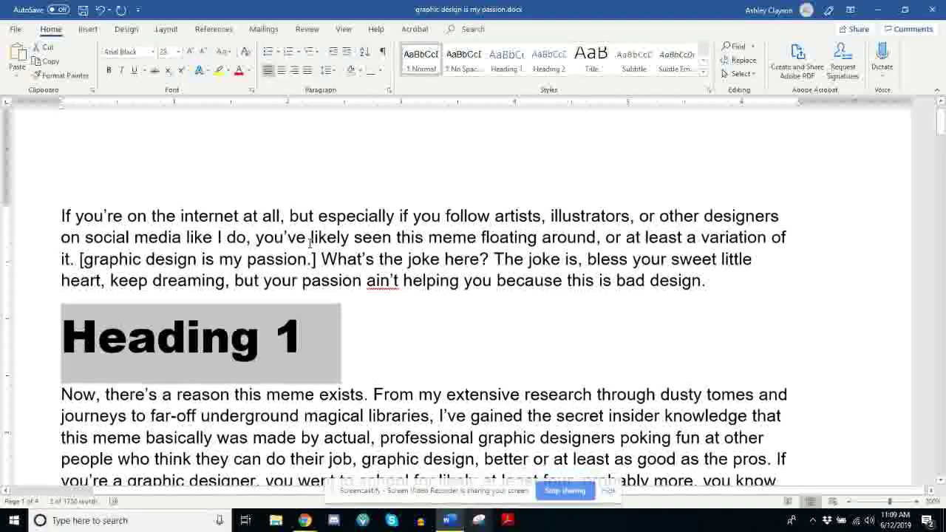
pyautogui.click(249, 71)
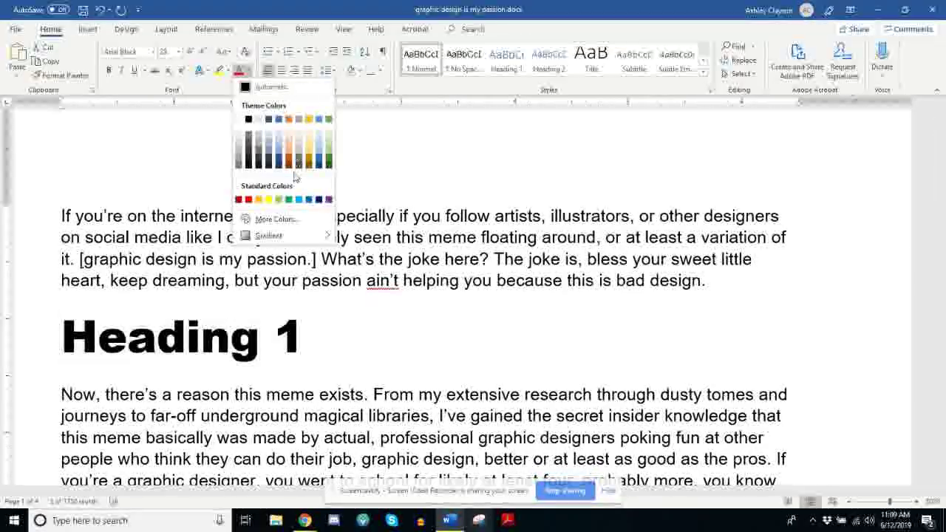
pyautogui.click(278, 157)
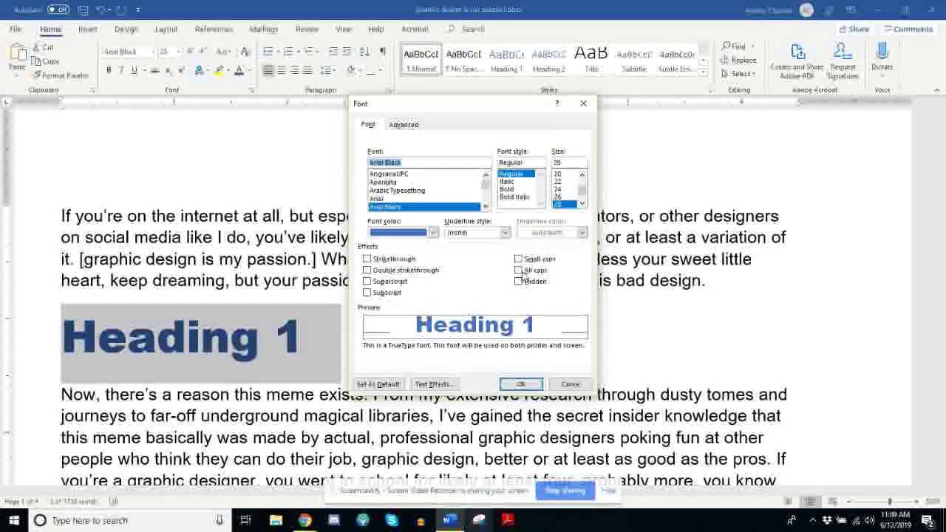
pyautogui.click(518, 270)
pyautogui.click(517, 259)
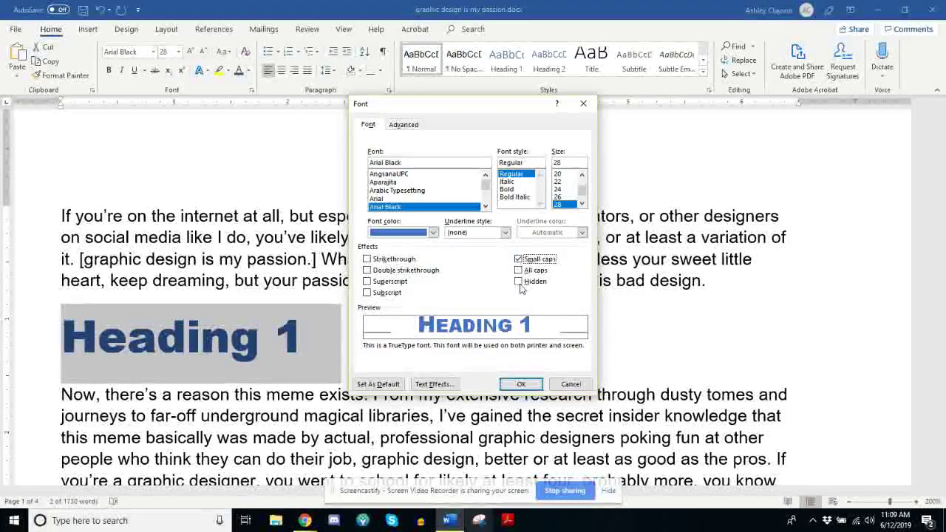
pyautogui.click(521, 384)
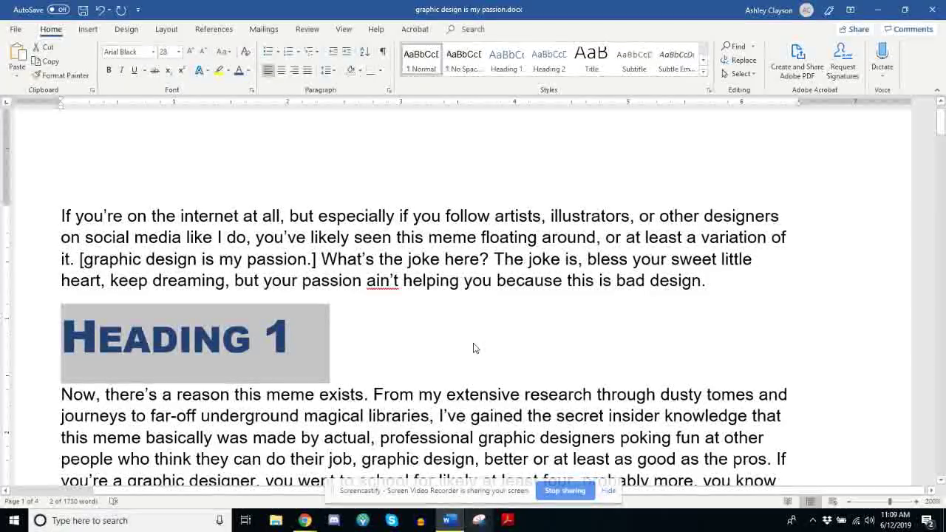
# Remove the space after the "Heading 1" paragraph.
pyautogui.scroll(-1, 473, 349)
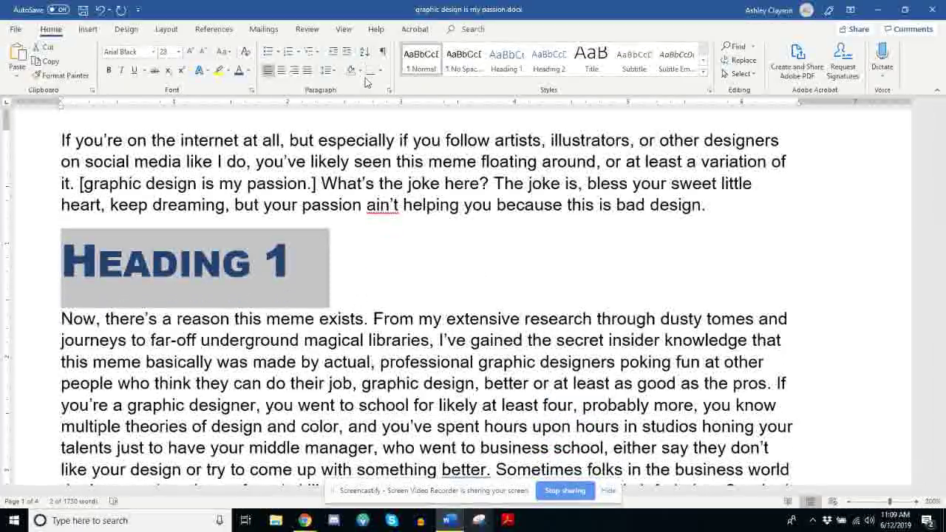
pyautogui.scroll(1, 434, 176)
pyautogui.click(330, 71)
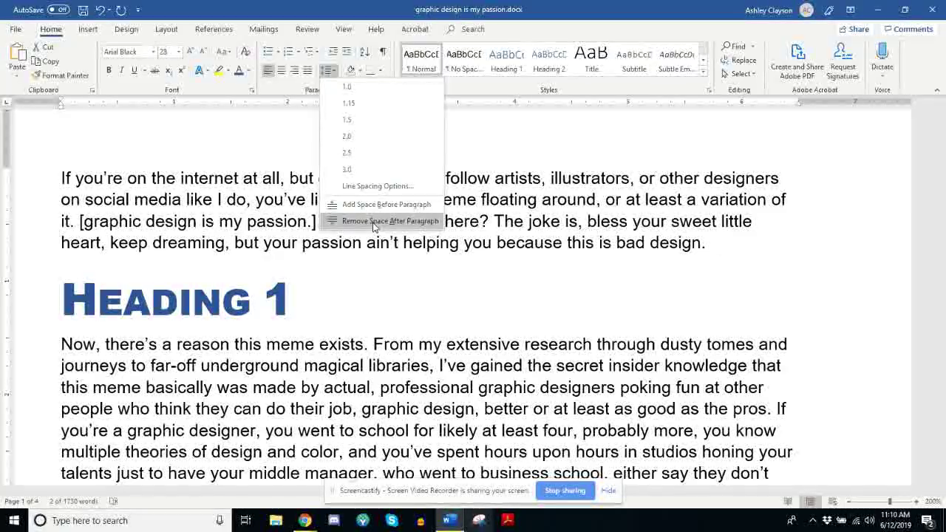
pyautogui.click(373, 221)
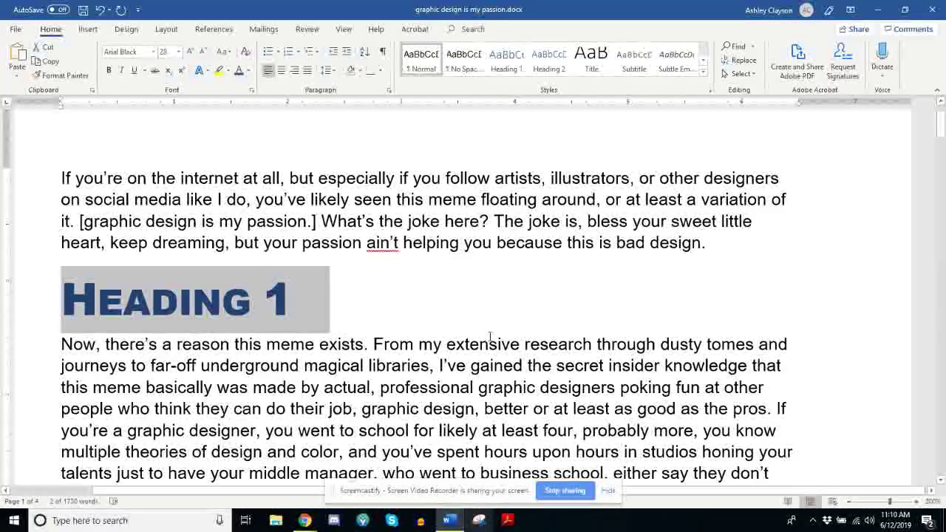
# Update the built-in Heading 1 style to match the formatted "Heading 1" line.
pyautogui.scroll(-7, 490, 336)
pyautogui.scroll(8, 392, 343)
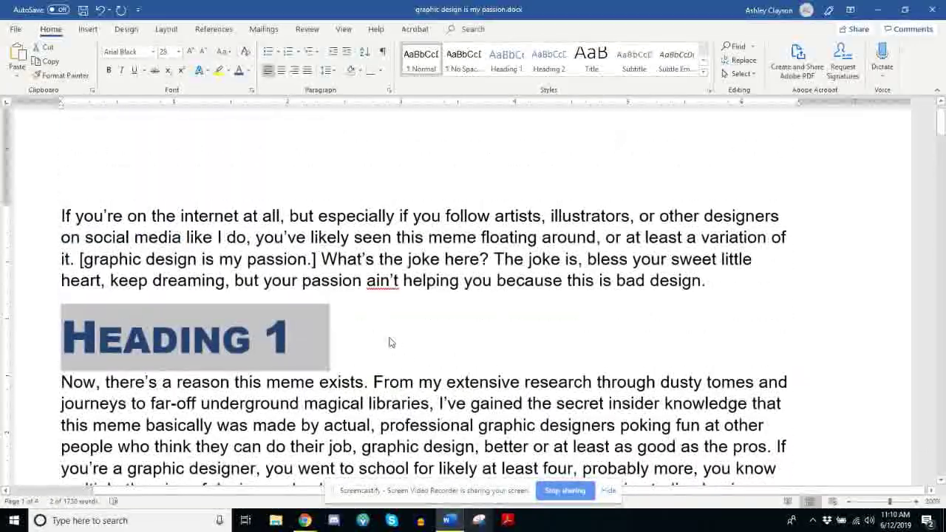
pyautogui.scroll(-3, 360, 348)
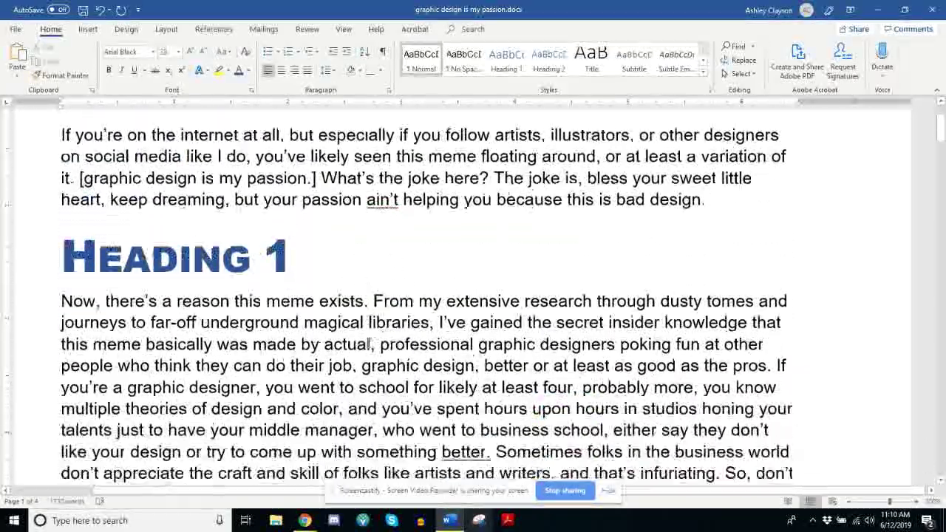
pyautogui.scroll(-5, 444, 345)
pyautogui.scroll(2, 436, 347)
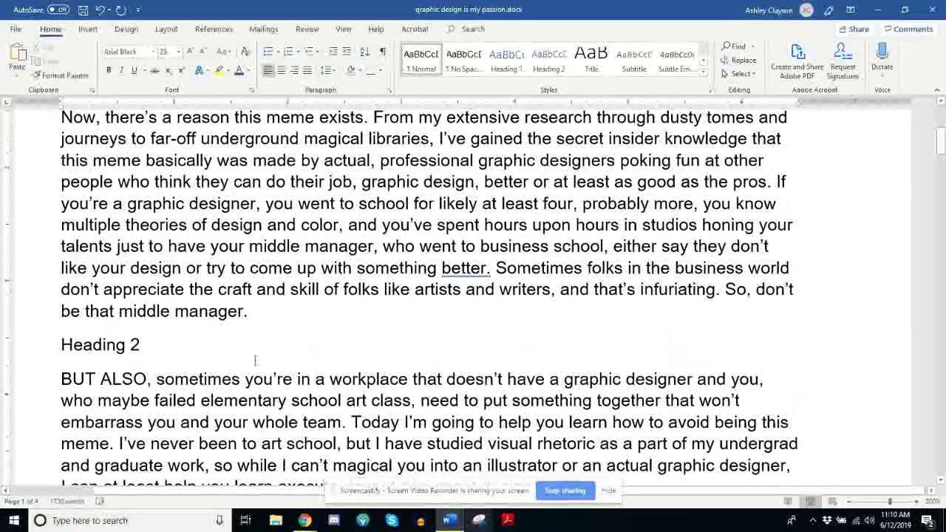
pyautogui.scroll(2, 255, 360)
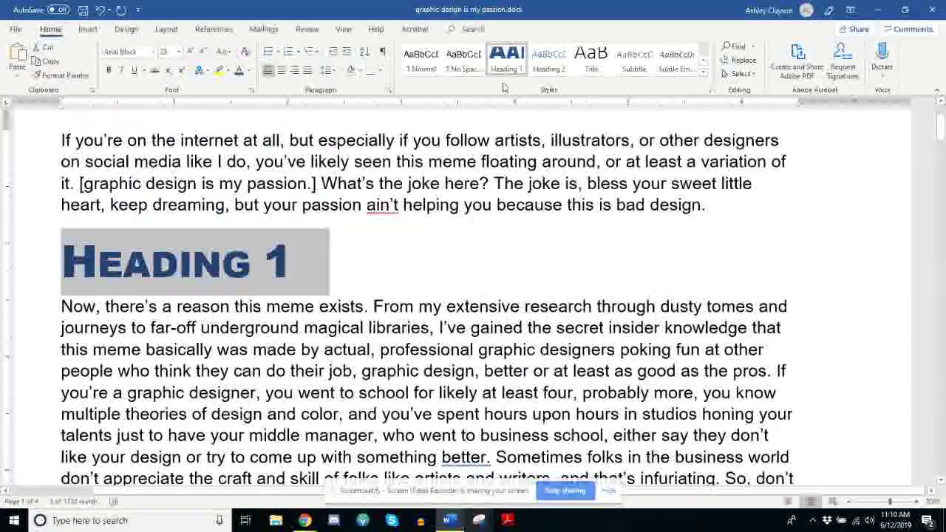
# Insert a "Heading 1" line above the paragraph starting "By components I mean" and apply the Heading 1 style to it.
pyautogui.scroll(-1, 234, 422)
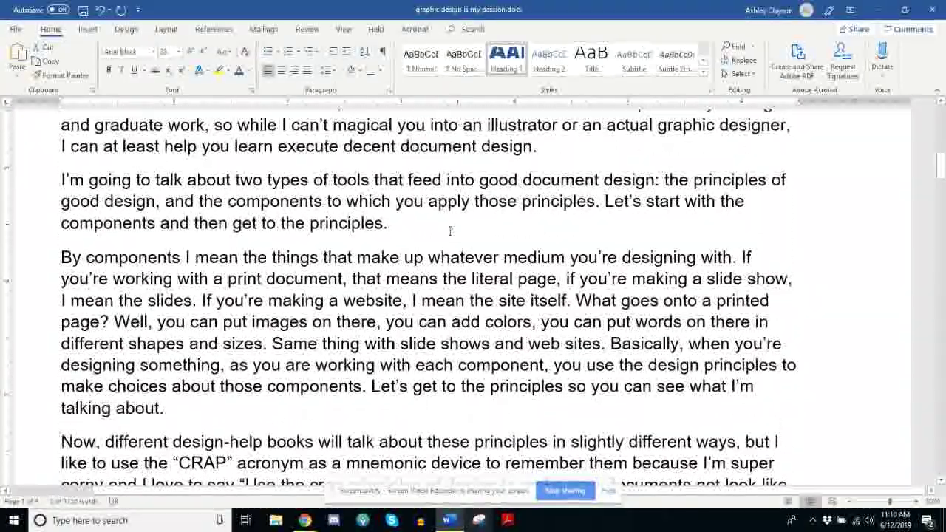
pyautogui.write('Heading 1')
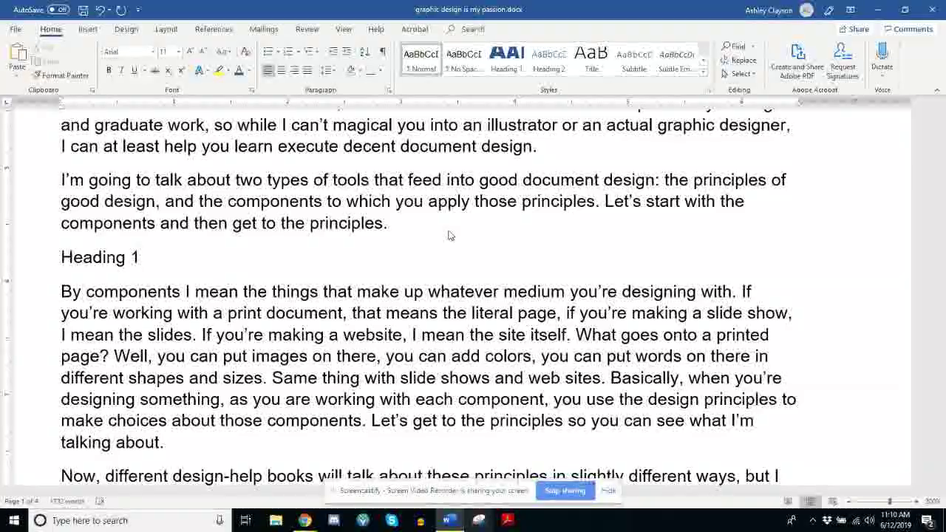
pyautogui.hotkey('shift', 'Home')
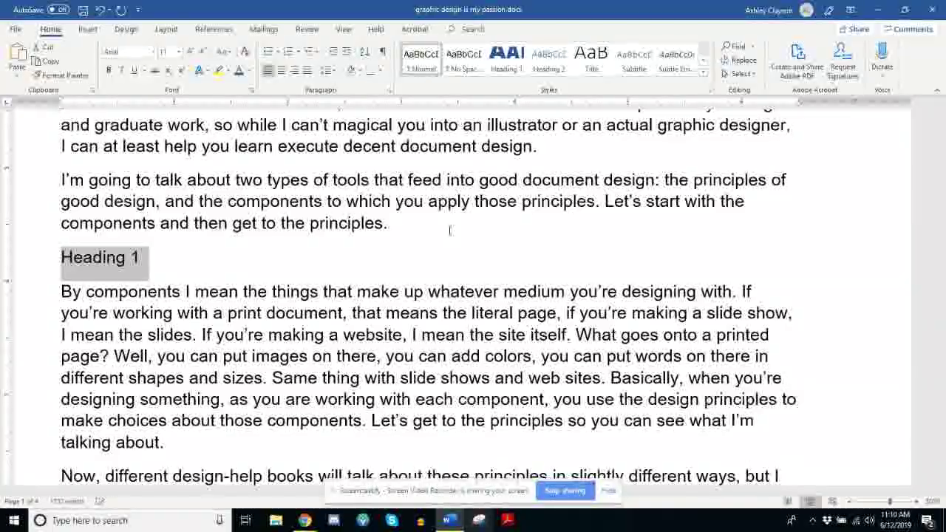
pyautogui.click(506, 58)
# Format the "Heading 2" line in 14 pt Arial Black with the same blue as the first-level heading.
pyautogui.scroll(3, 490, 314)
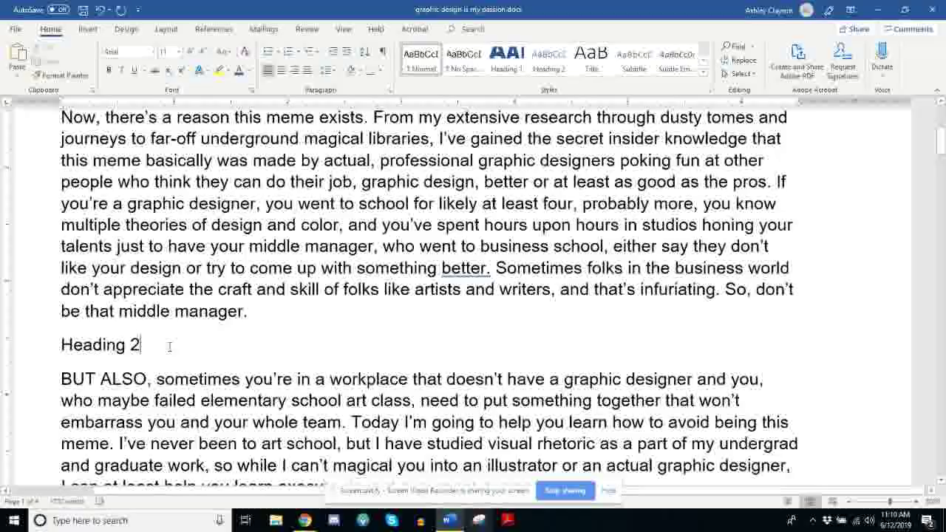
pyautogui.hotkey('shift', 'Left')
pyautogui.scroll(2, 272, 336)
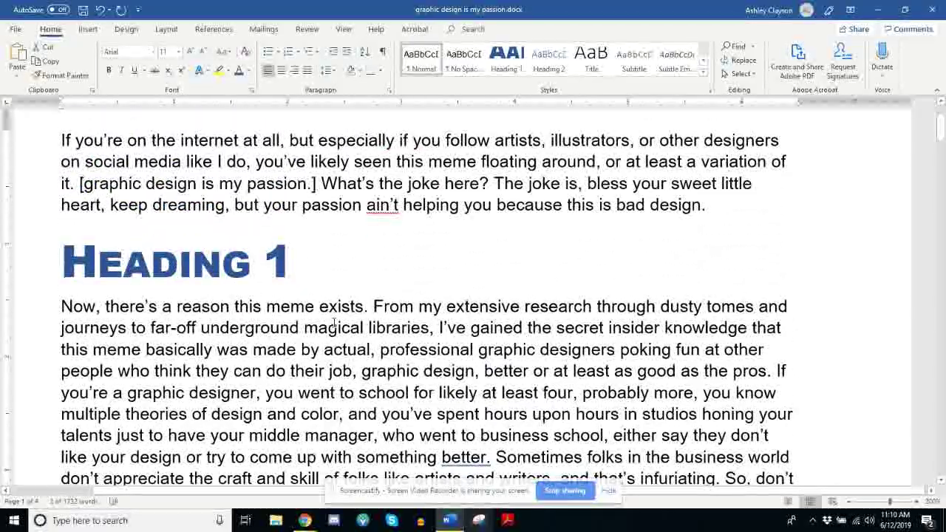
pyautogui.scroll(-1, 388, 292)
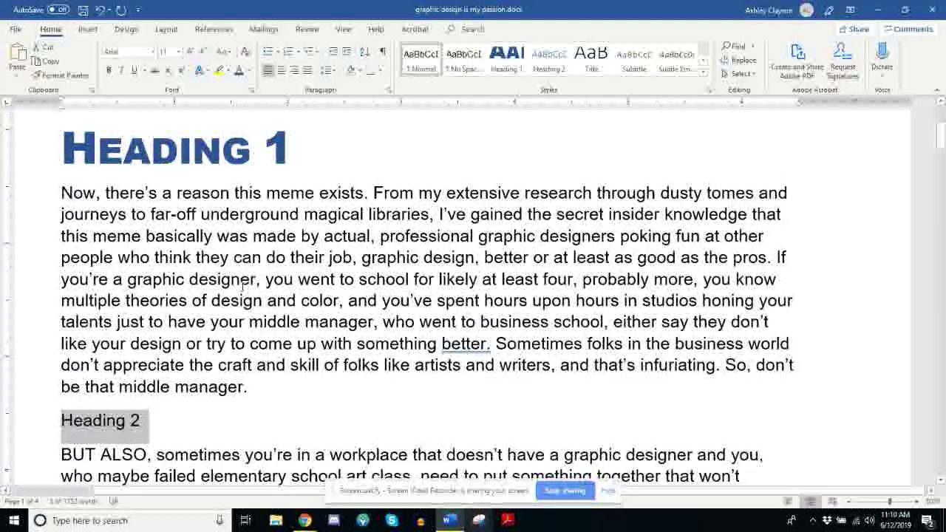
pyautogui.scroll(1, 242, 287)
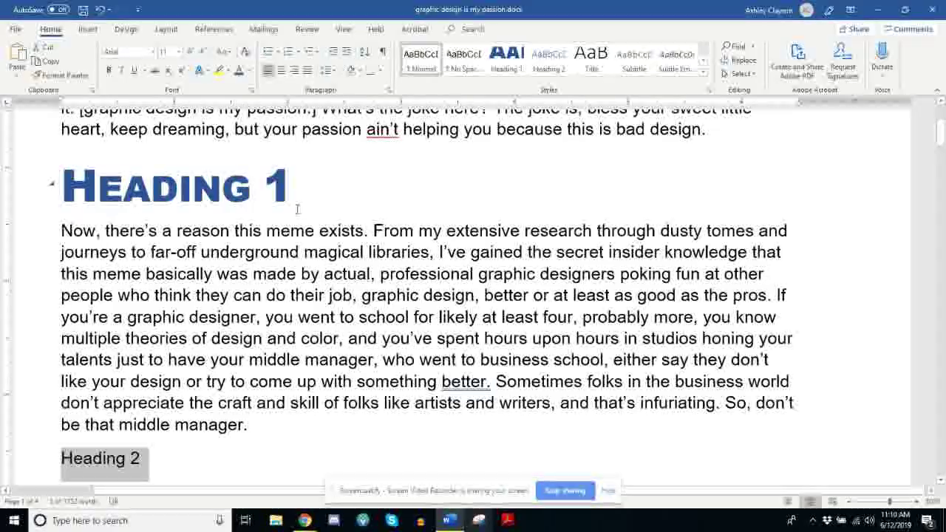
pyautogui.scroll(-1, 258, 157)
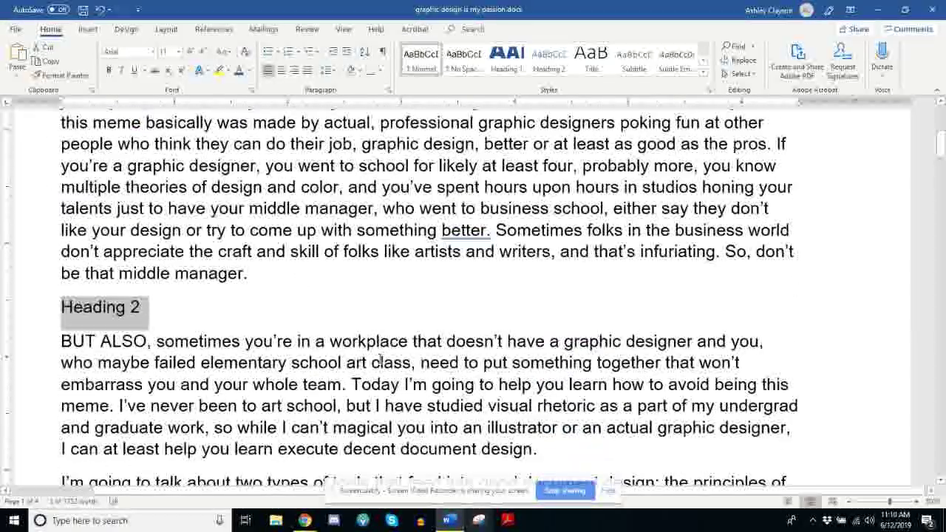
pyautogui.scroll(4, 128, 212)
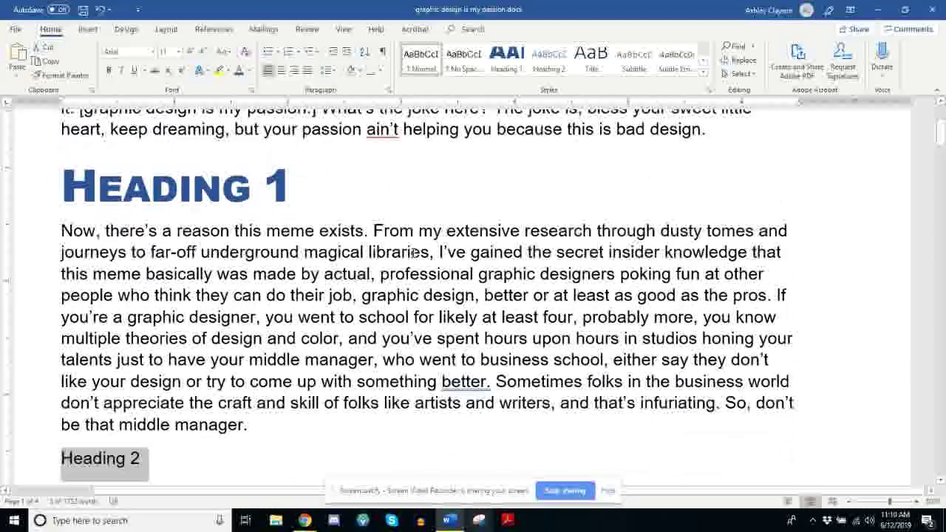
pyautogui.scroll(-3, 284, 221)
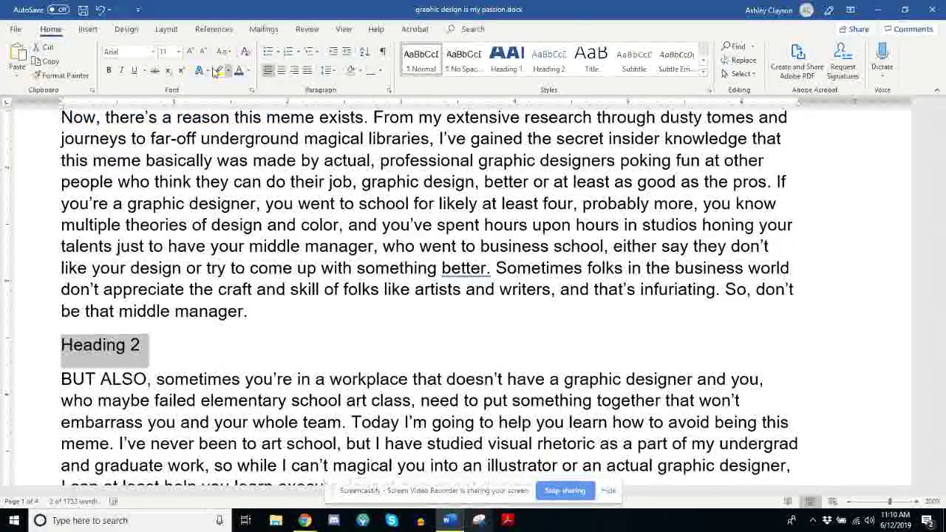
pyautogui.click(154, 52)
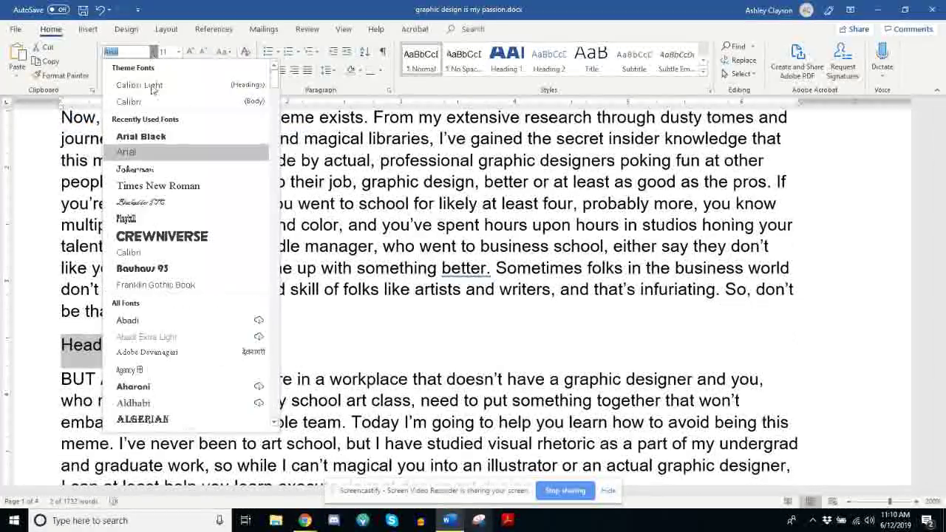
pyautogui.click(158, 135)
# Remove the space after the "Heading 2" paragraph.
pyautogui.scroll(3, 273, 276)
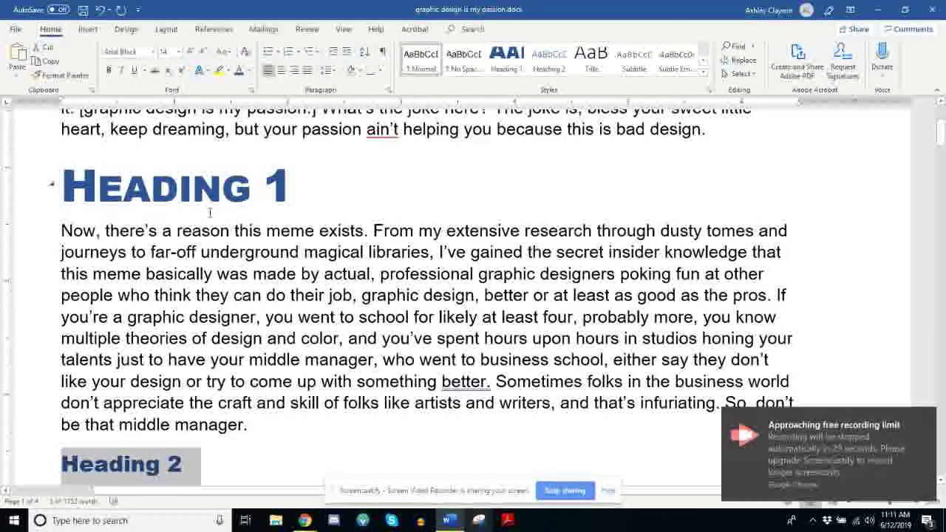
pyautogui.scroll(-3, 397, 381)
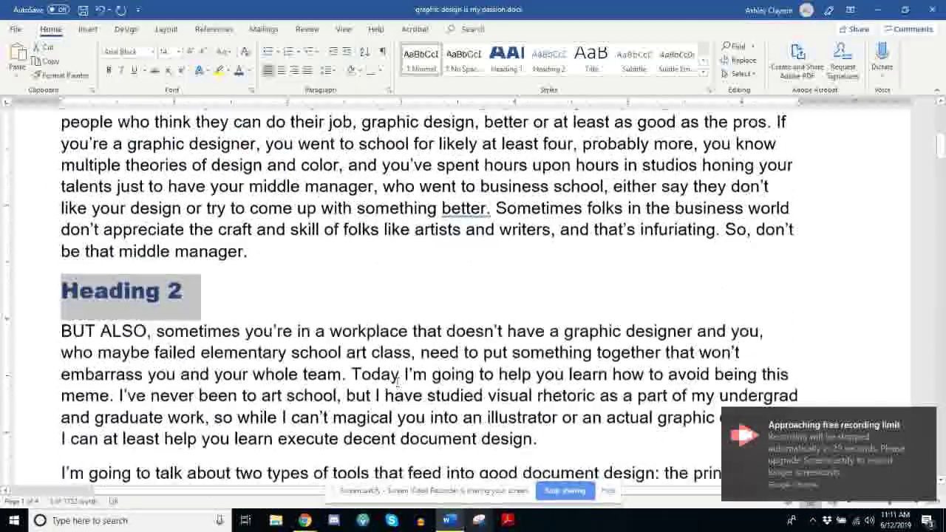
pyautogui.scroll(2, 404, 122)
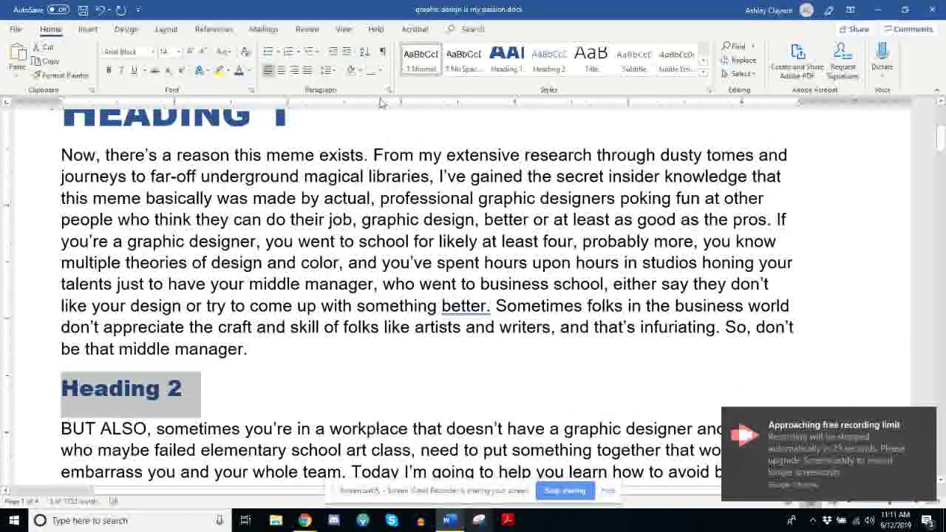
pyautogui.click(326, 71)
pyautogui.click(376, 217)
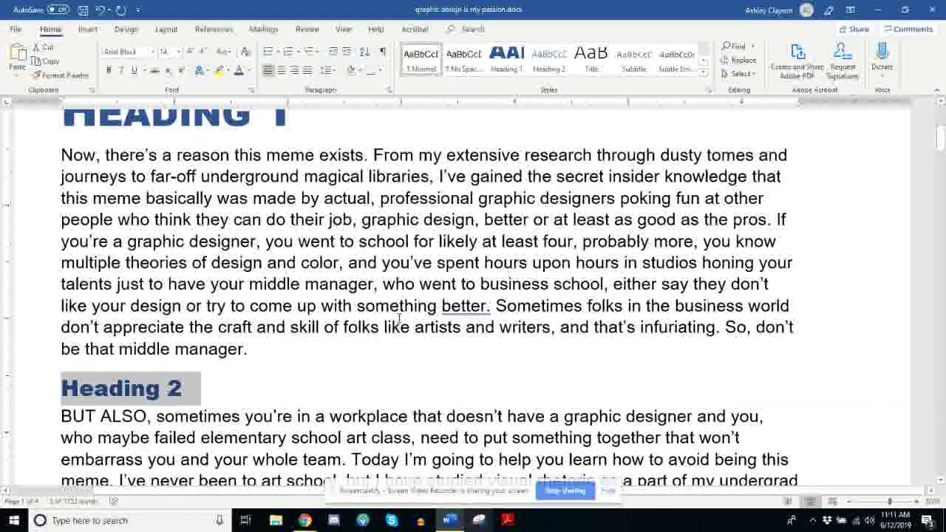
# Add a "Heading 3" line above the paragraph starting "I'm going to talk about two types of tools".
pyautogui.scroll(1, 397, 319)
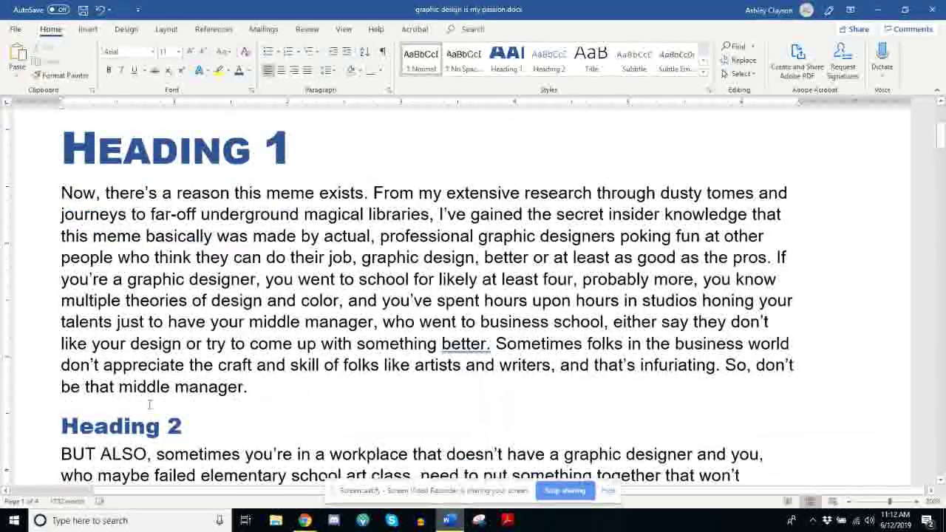
pyautogui.scroll(-5, 397, 162)
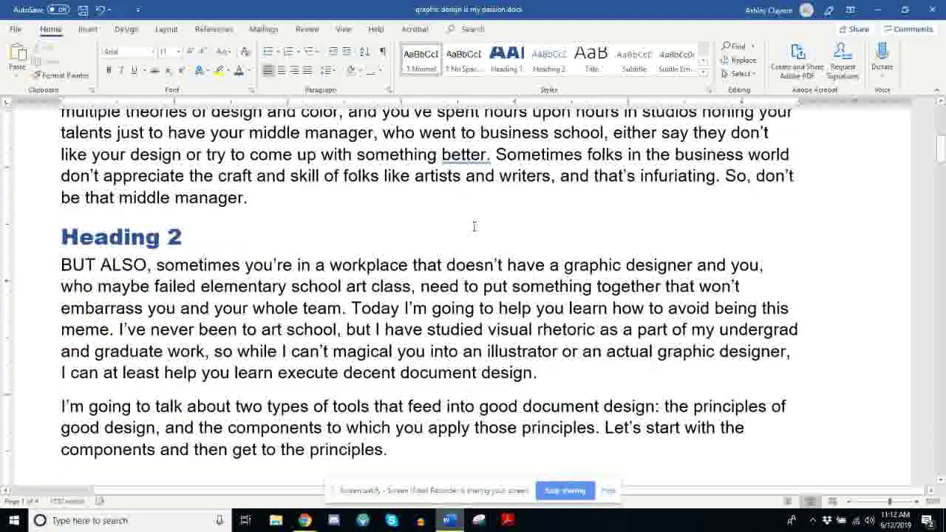
pyautogui.press('Return')
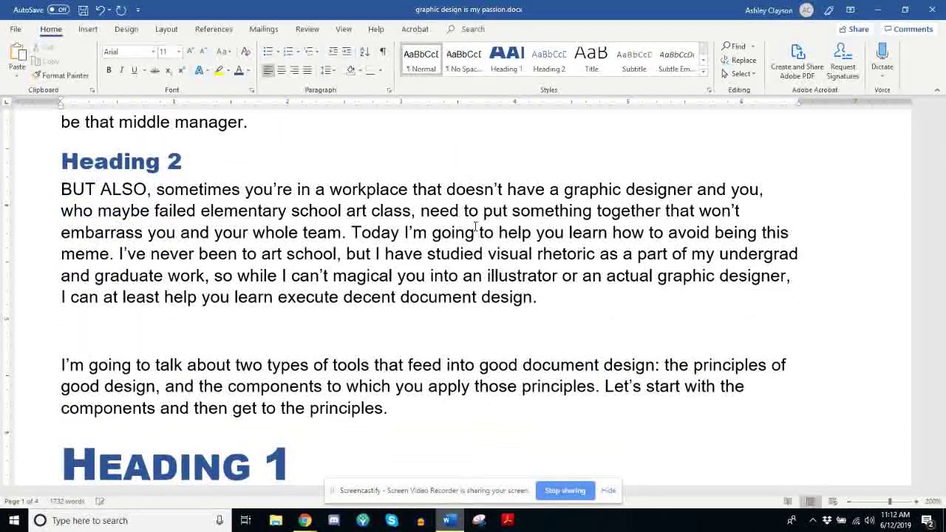
pyautogui.write('Haedi')
pyautogui.press('BackSpace')
pyautogui.press('BackSpace')
pyautogui.press('BackSpace')
pyautogui.press('BackSpace')
pyautogui.write('eading 3')
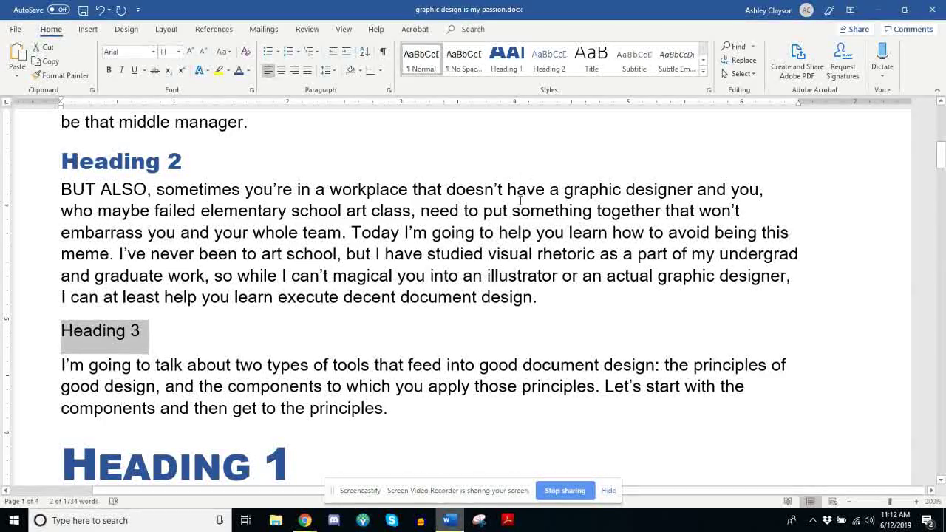
# Format the "Heading 3" line in bold 12 pt Arial with the same blue as the other headings.
pyautogui.scroll(4, 461, 234)
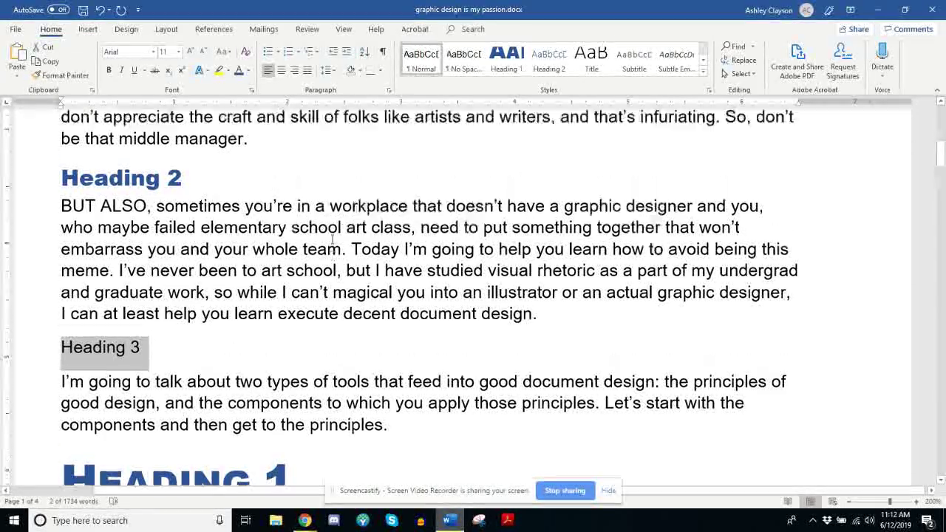
pyautogui.scroll(-6, 462, 234)
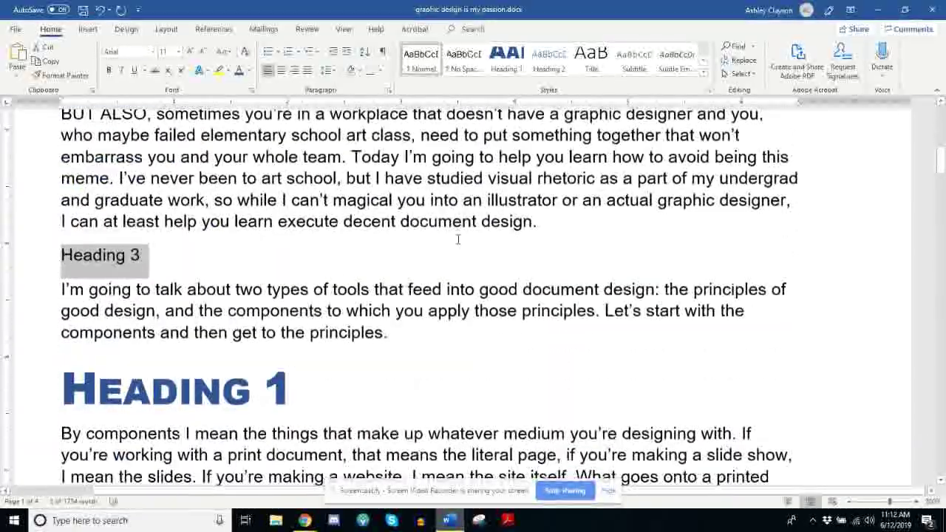
pyautogui.scroll(4, 238, 214)
pyautogui.scroll(-1, 240, 214)
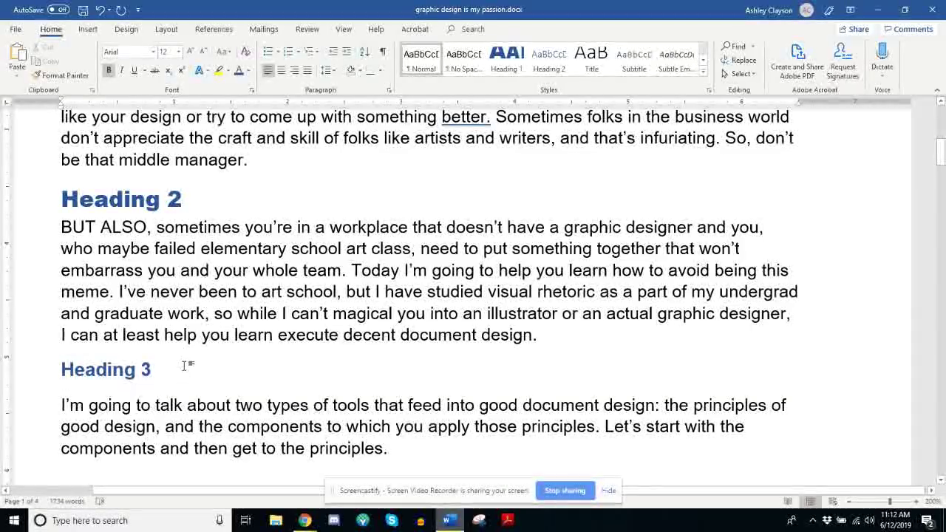
pyautogui.scroll(4, 183, 362)
pyautogui.scroll(-3, 109, 297)
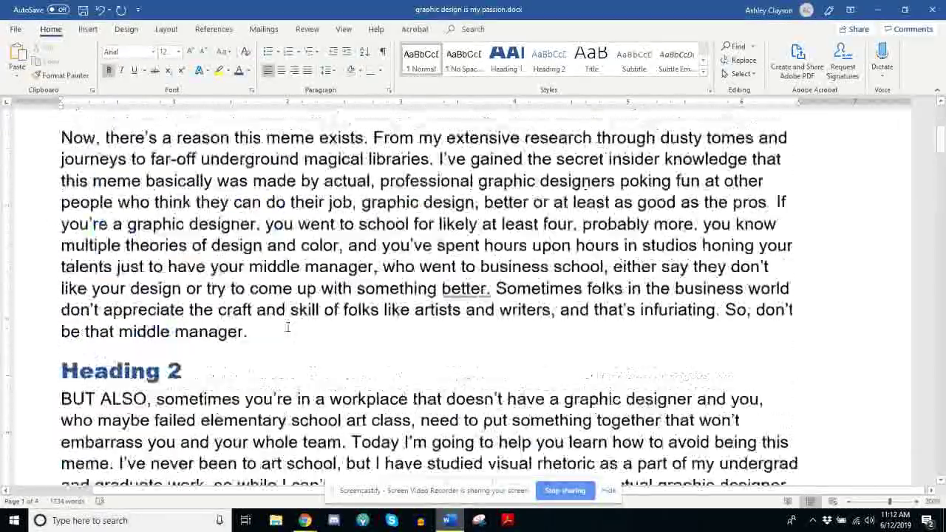
# Examine the three heading levels on the first page for contrast and consistent spacing against the body text.
pyautogui.scroll(-3, 109, 297)
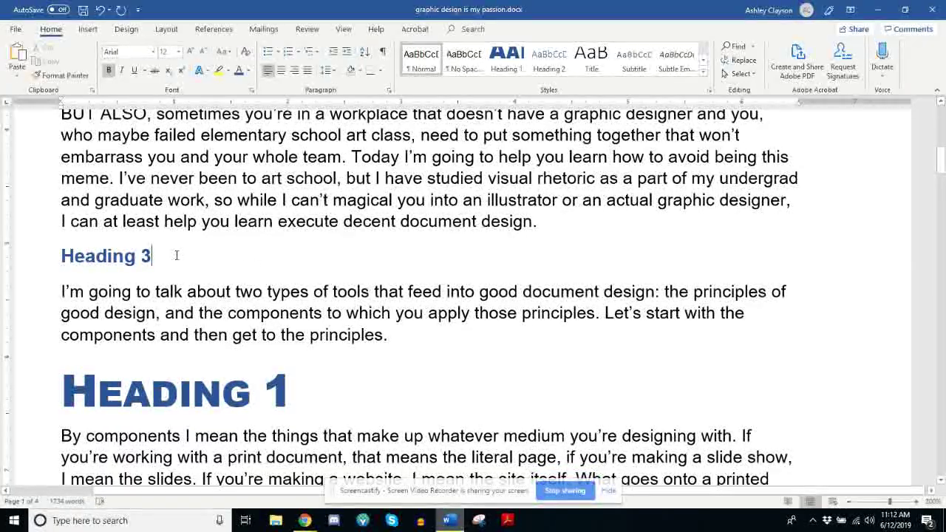
pyautogui.scroll(6, 199, 264)
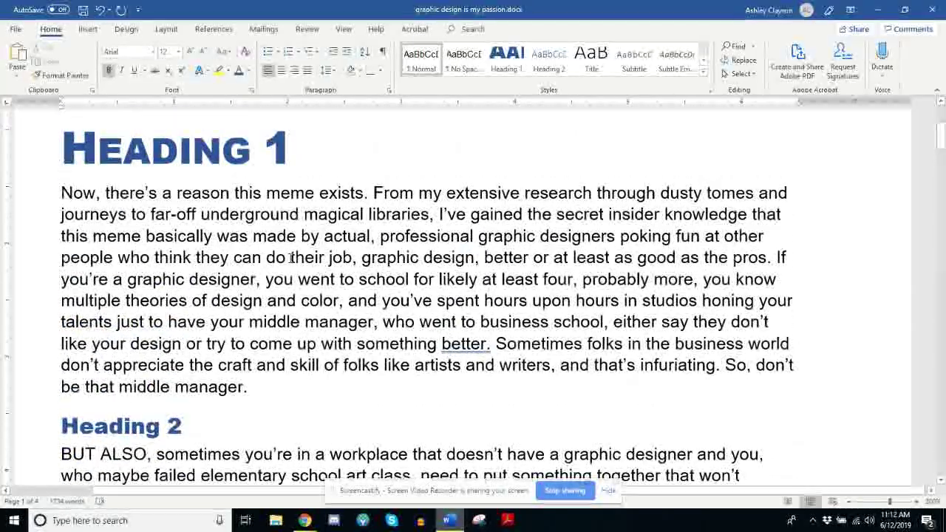
pyautogui.scroll(-6, 286, 272)
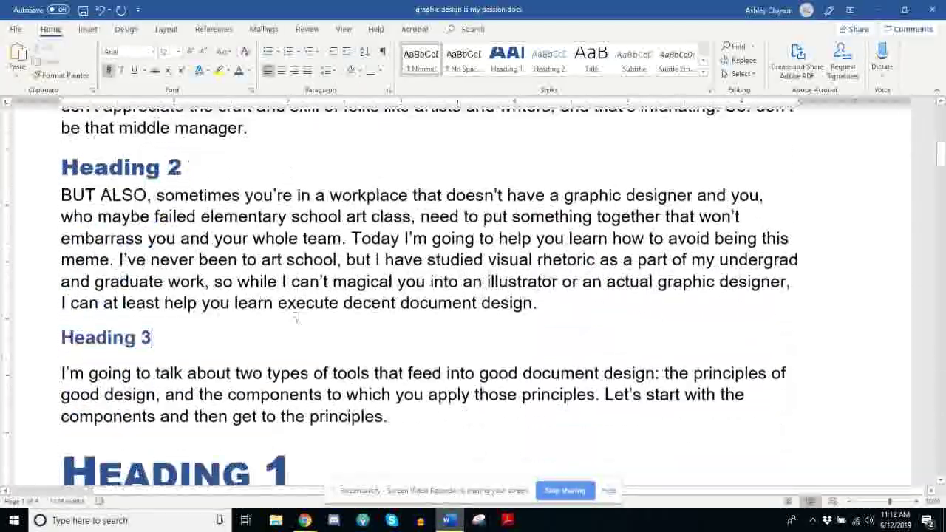
pyautogui.scroll(-1, 294, 318)
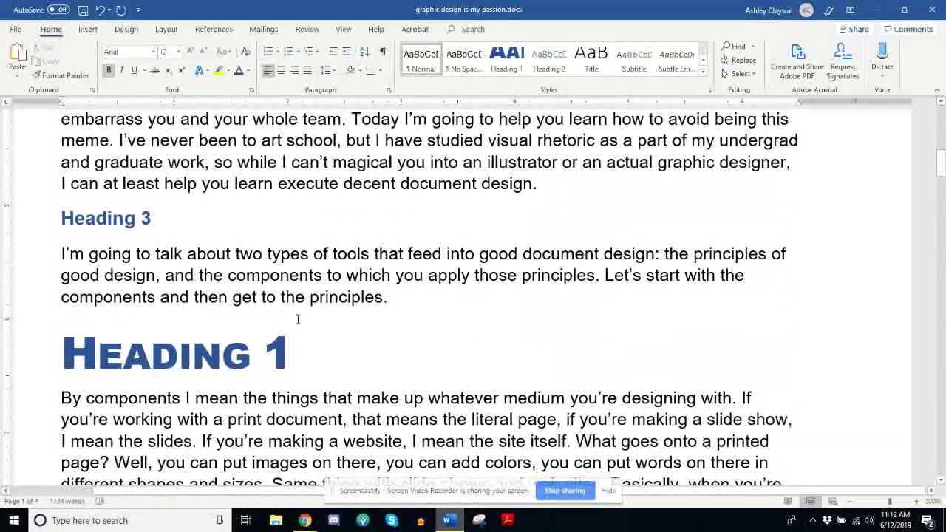
pyautogui.scroll(-3, 299, 318)
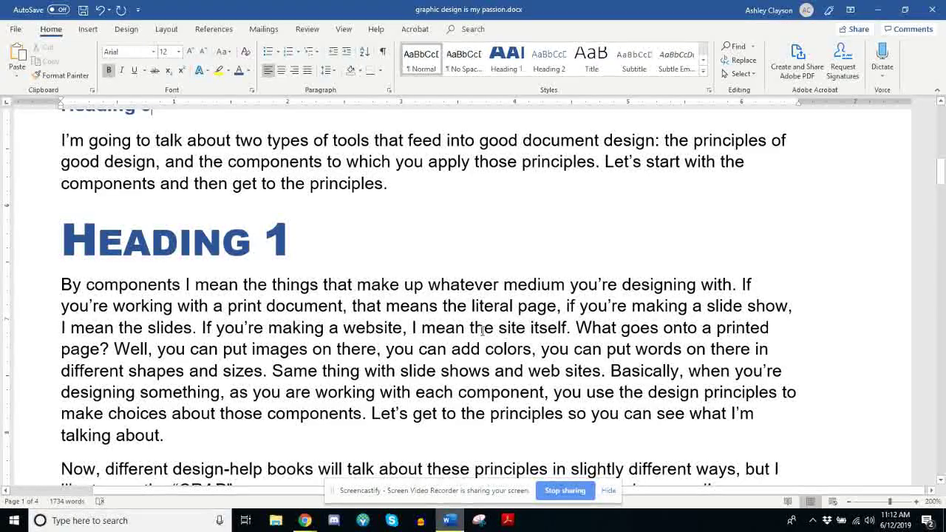
pyautogui.scroll(9, 482, 330)
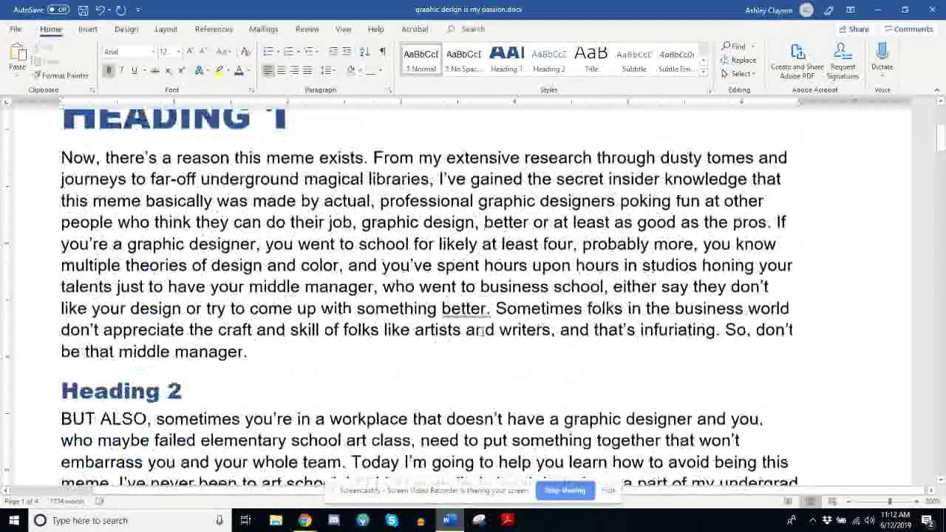
pyautogui.scroll(1, 482, 331)
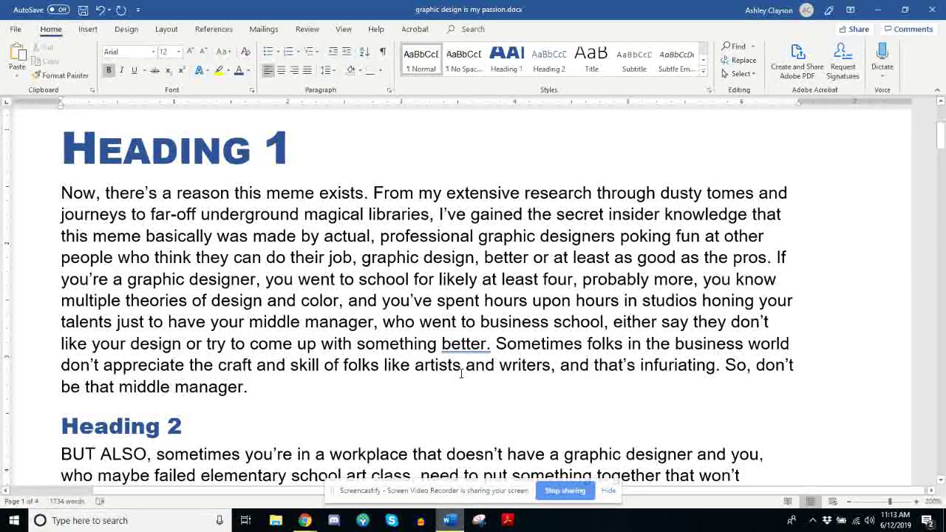
pyautogui.scroll(4, 461, 373)
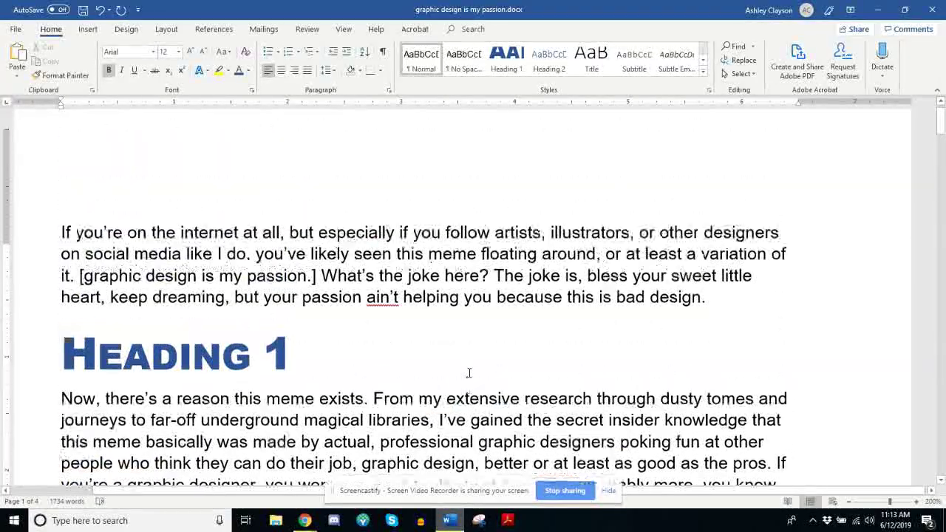
pyautogui.scroll(-2, 465, 369)
pyautogui.scroll(-9, 470, 366)
pyautogui.scroll(5, 487, 373)
pyautogui.scroll(5, 490, 374)
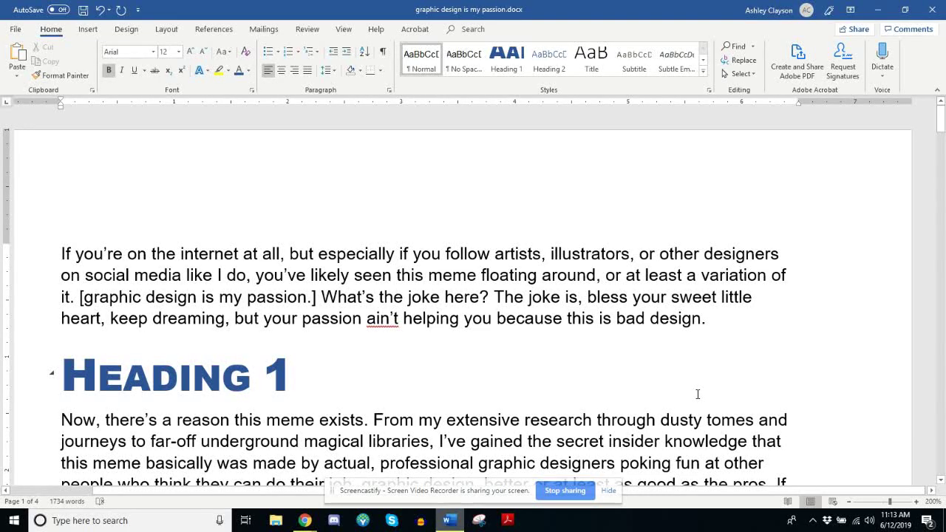
# Check the alignment and paragraph spacing from the introductory paragraph through the end of the first page.
pyautogui.moveTo(715, 318); pyautogui.dragTo(169, 264)
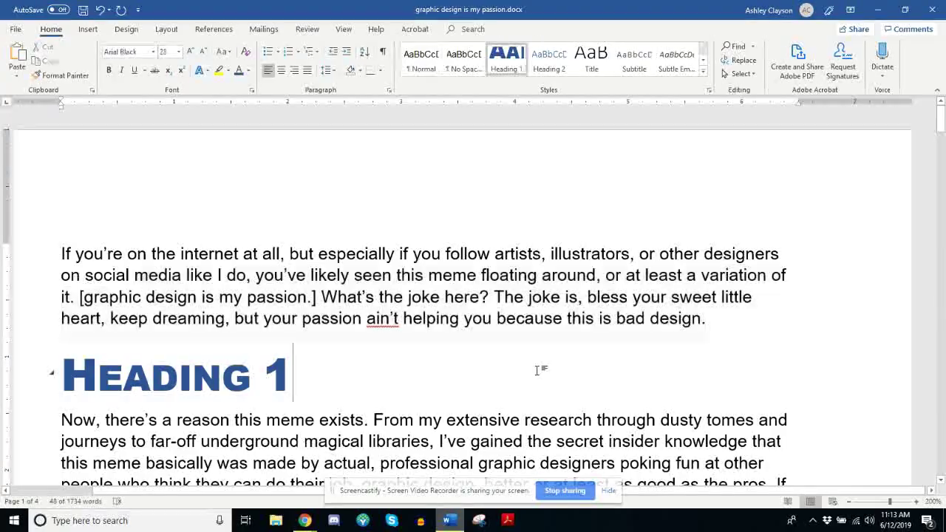
pyautogui.scroll(-5, 537, 369)
pyautogui.scroll(1, 520, 357)
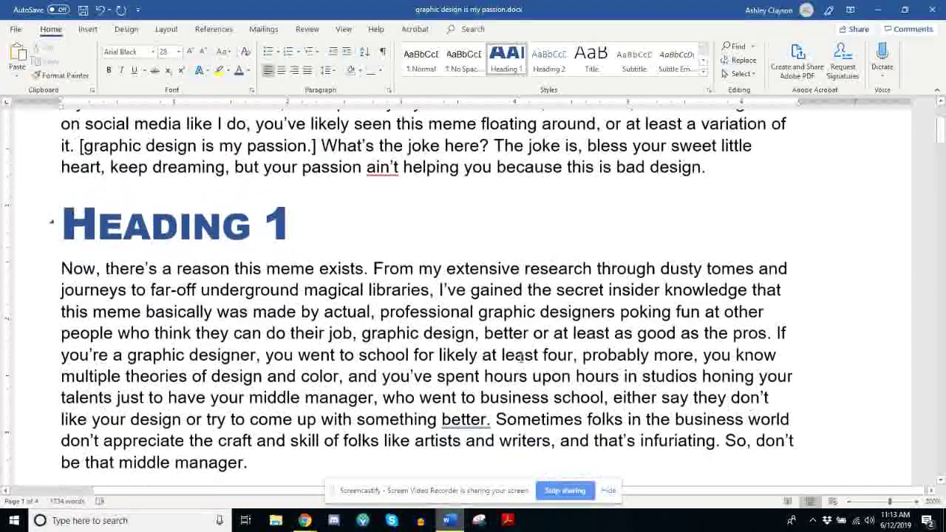
pyautogui.scroll(-1, 520, 357)
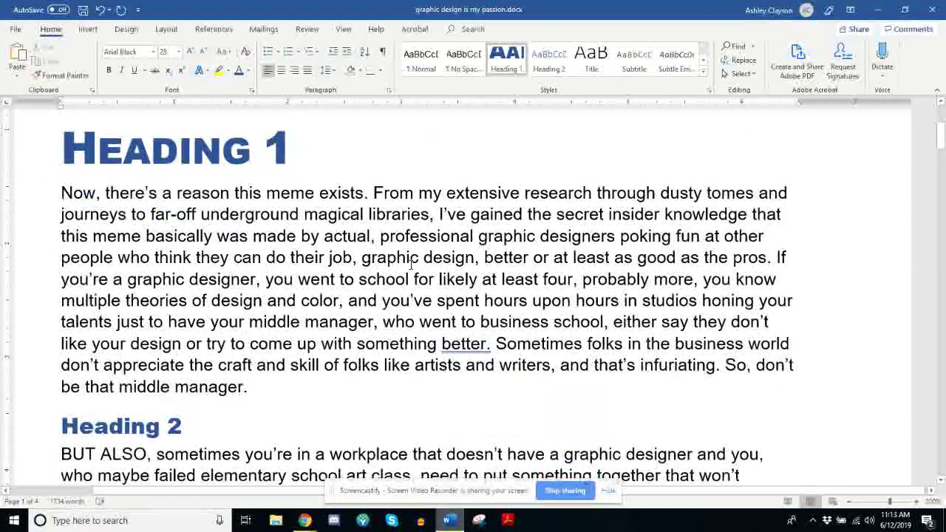
pyautogui.scroll(-5, 413, 264)
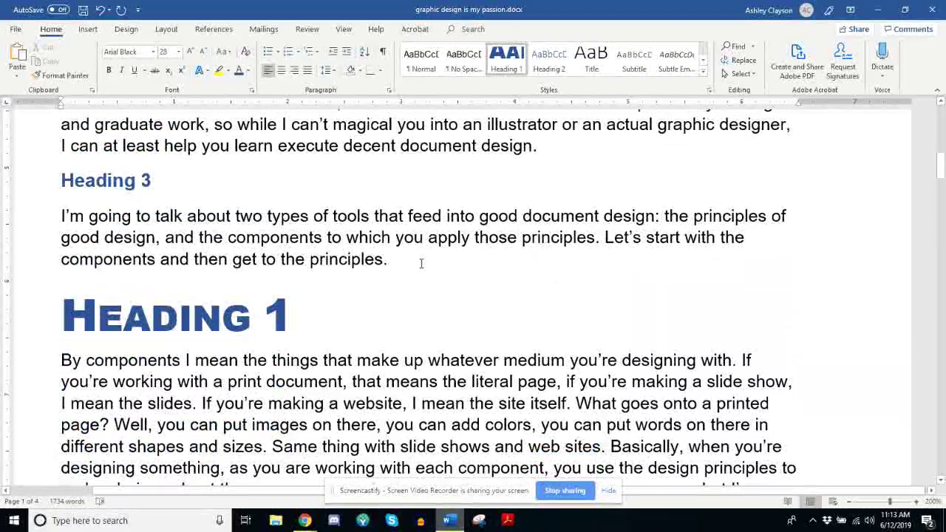
pyautogui.scroll(10, 421, 264)
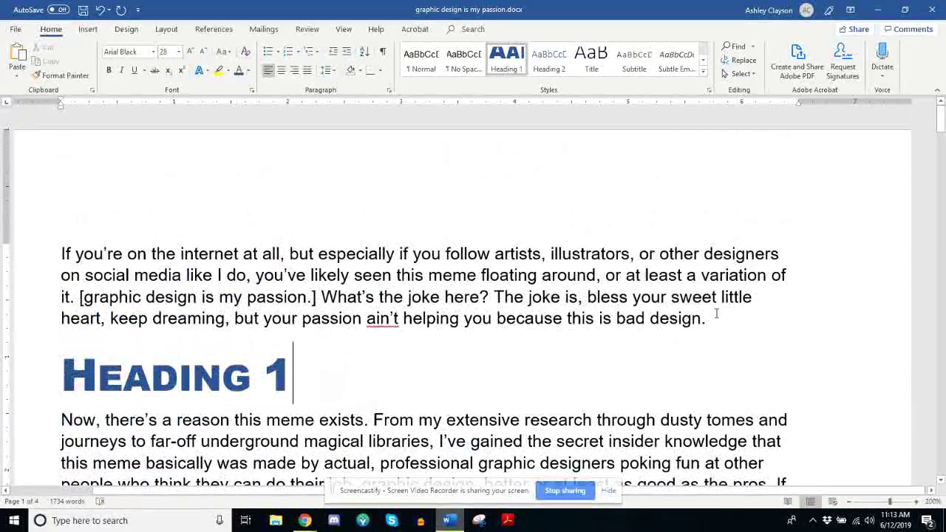
pyautogui.scroll(-3, 735, 328)
pyautogui.scroll(1, 736, 327)
pyautogui.scroll(-7, 738, 321)
pyautogui.scroll(-7, 740, 318)
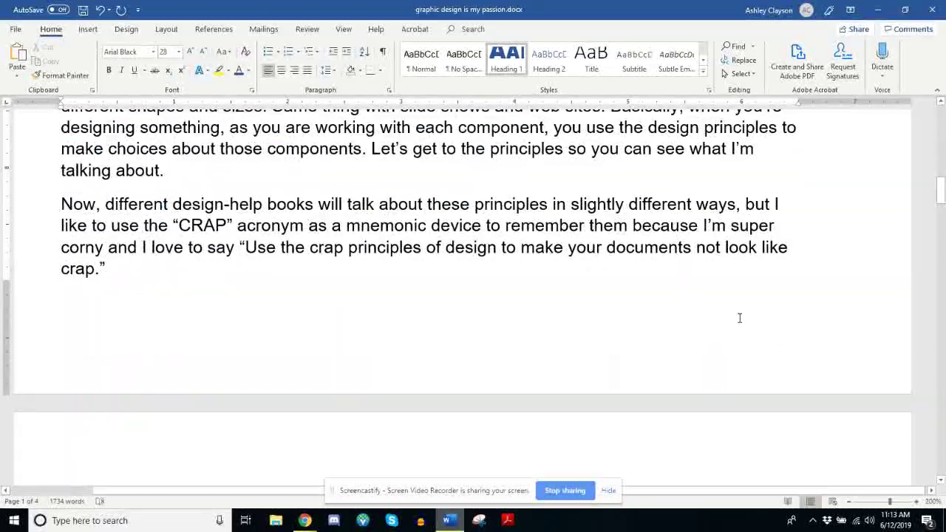
pyautogui.scroll(8, 735, 319)
pyautogui.scroll(7, 727, 322)
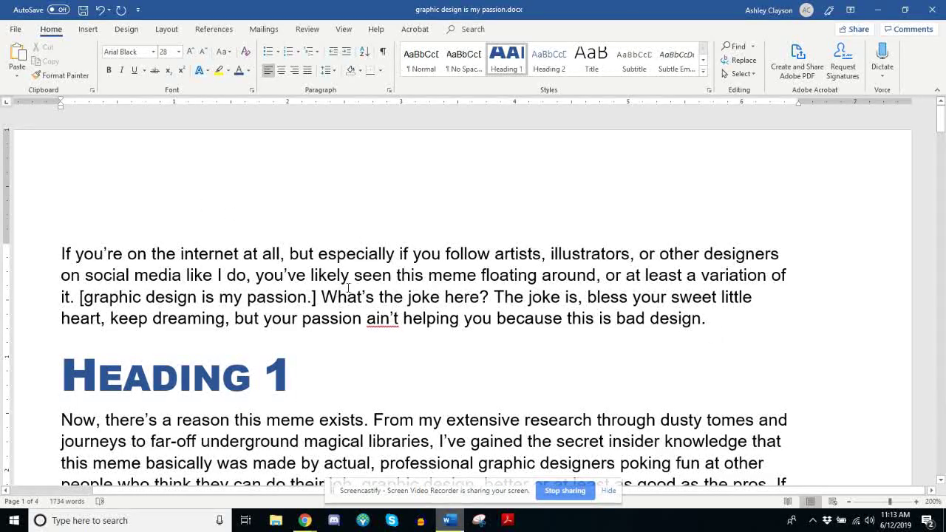
# Shrink the "graphic design is my passion" frog picture at the end of the document proportionally to about 3 inches wide.
pyautogui.scroll(-3, 435, 323)
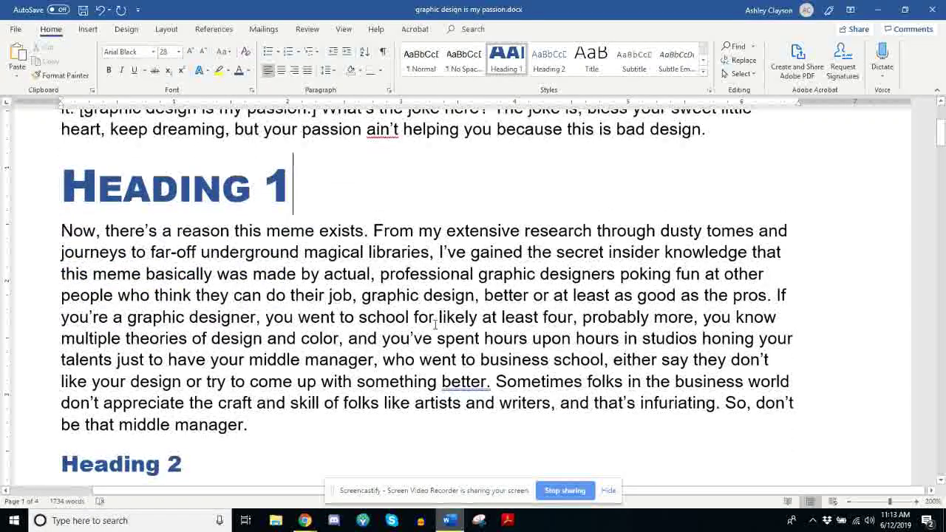
pyautogui.scroll(-15, 432, 318)
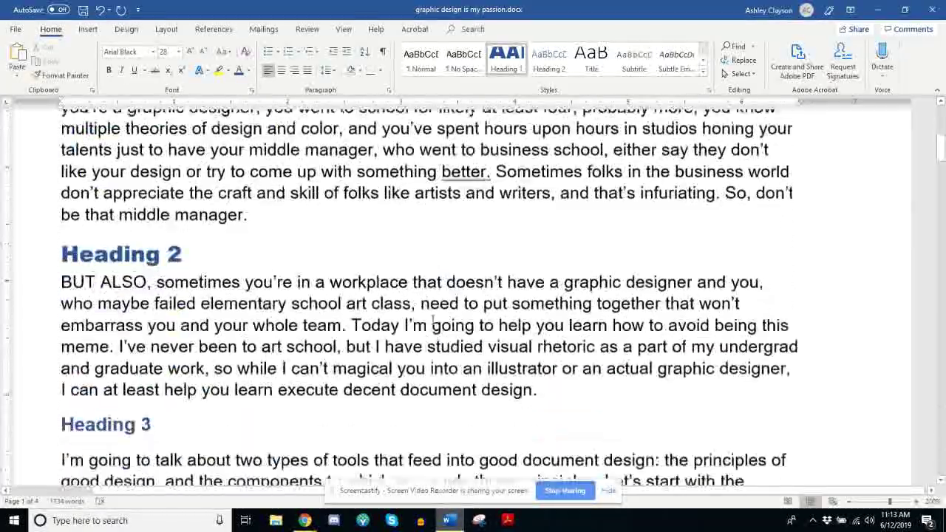
pyautogui.scroll(-20, 433, 337)
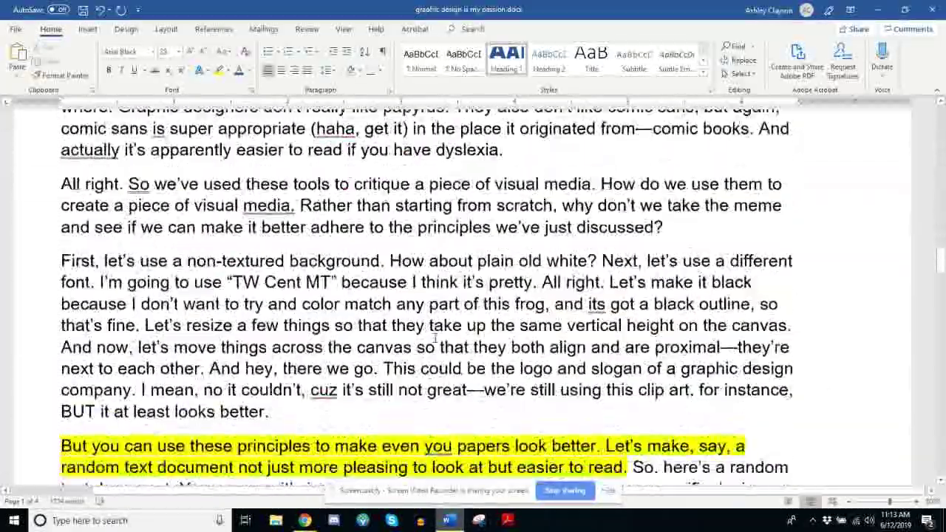
pyautogui.scroll(-20, 434, 340)
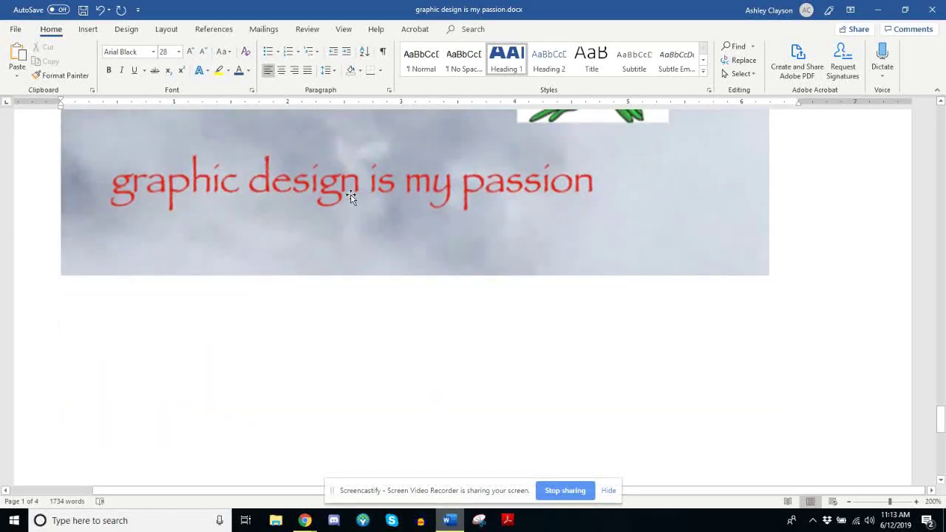
pyautogui.click(351, 197)
pyautogui.scroll(4, 648, 333)
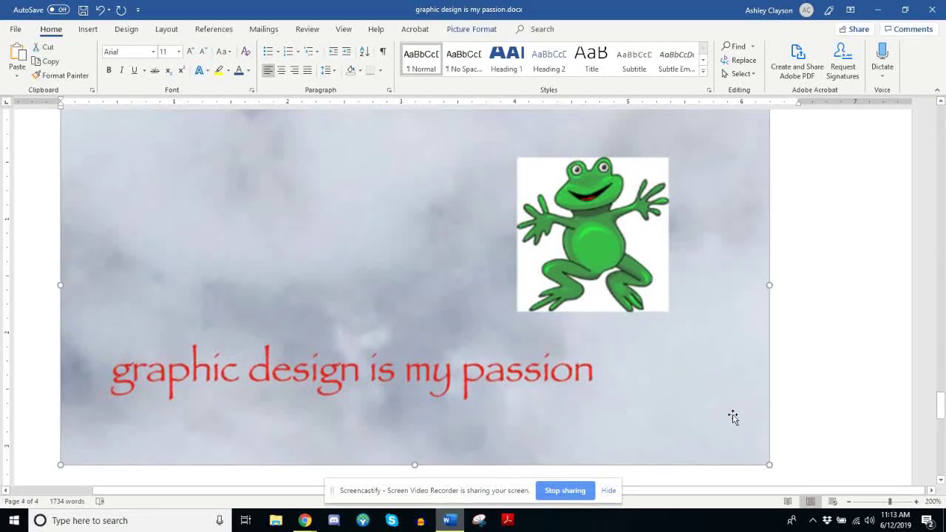
pyautogui.moveTo(768, 466); pyautogui.dragTo(414, 312)
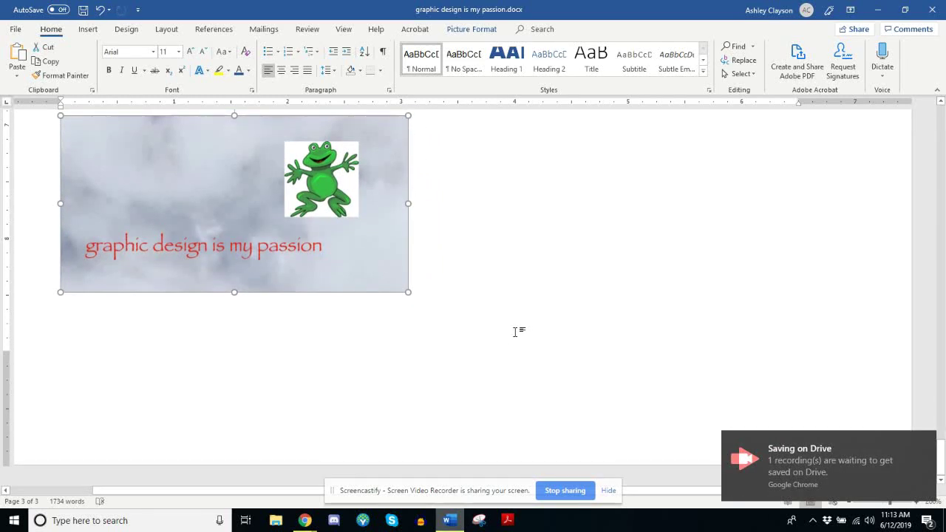
pyautogui.scroll(2, 458, 320)
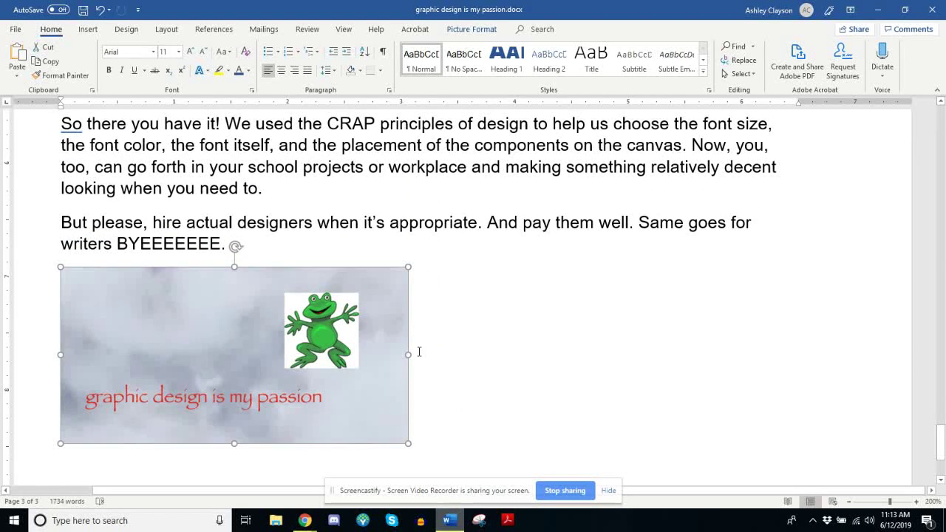
# Move the frog picture from the document's end into a new paragraph directly above the "Heading 2" line.
pyautogui.moveTo(508, 277); pyautogui.dragTo(549, 233)
pyautogui.moveTo(340, 272); pyautogui.dragTo(339, 271)
pyautogui.press('Delete')
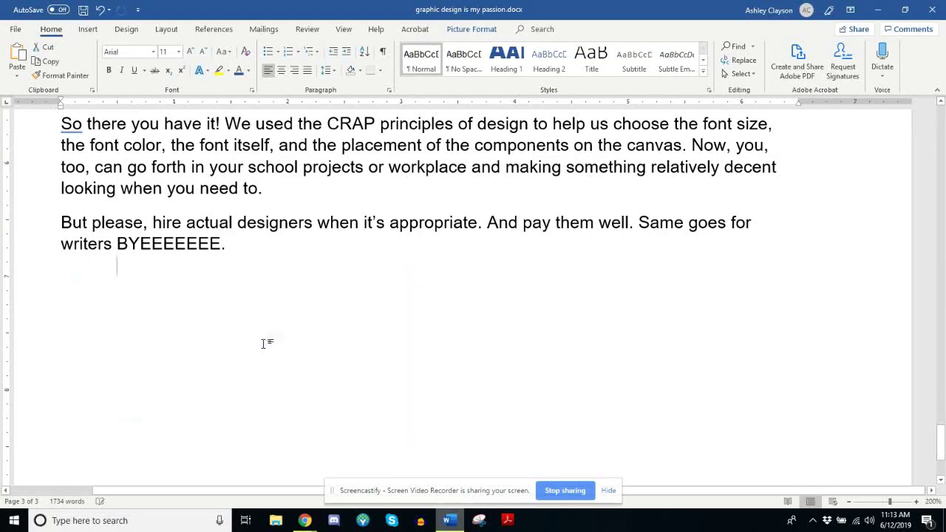
pyautogui.scroll(15, 370, 348)
pyautogui.scroll(20, 501, 361)
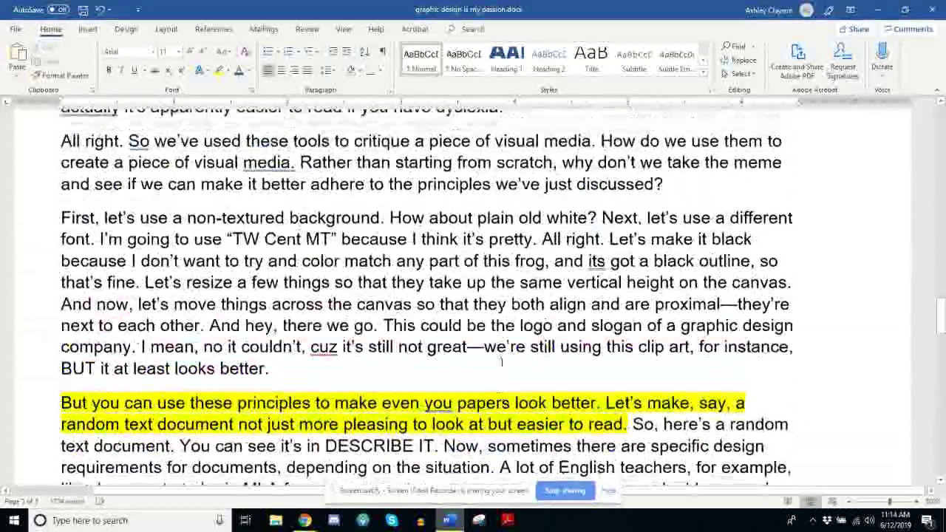
pyautogui.scroll(20, 515, 370)
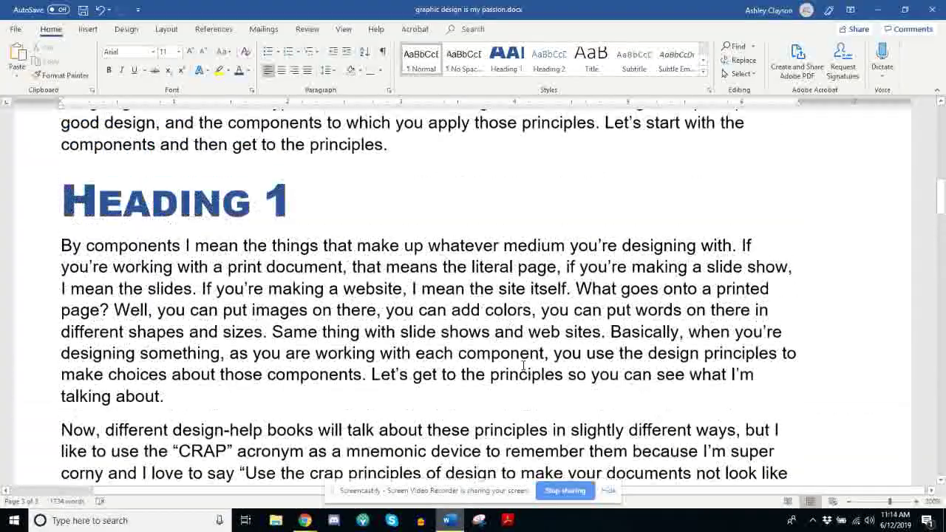
pyautogui.scroll(-5, 527, 342)
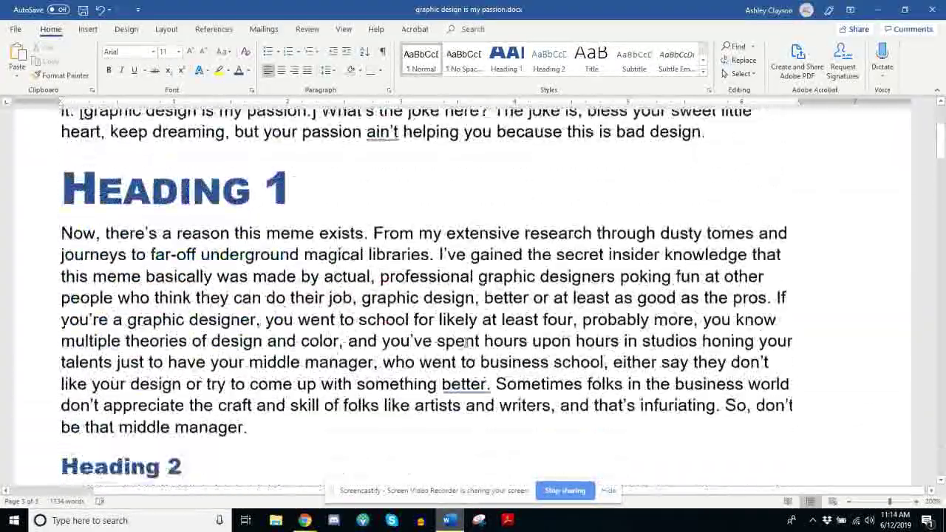
pyautogui.click(282, 384)
pyautogui.press('Return')
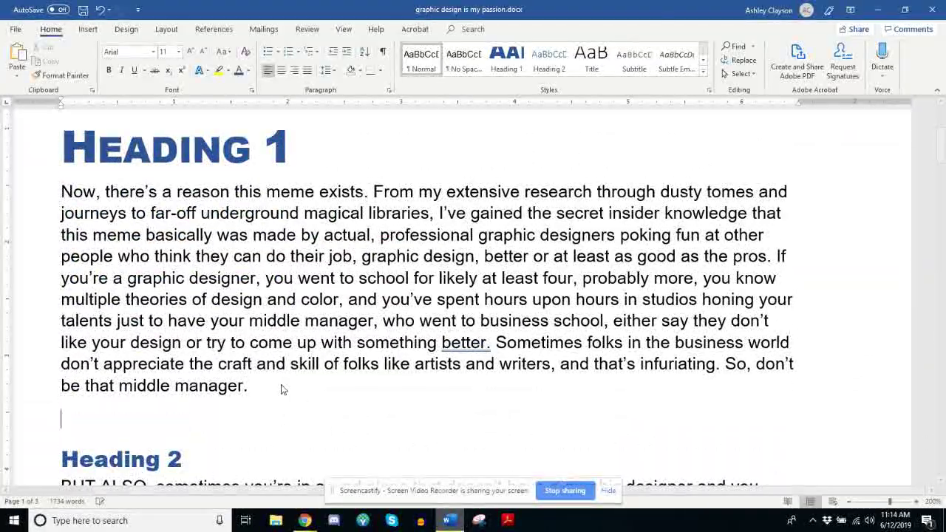
pyautogui.hotkey('ctrl', 'v')
# Give the frog picture square text wrapping and place it at the right margin beside the paragraph starting "Now, there's a reason this meme exists".
pyautogui.scroll(-1, 288, 362)
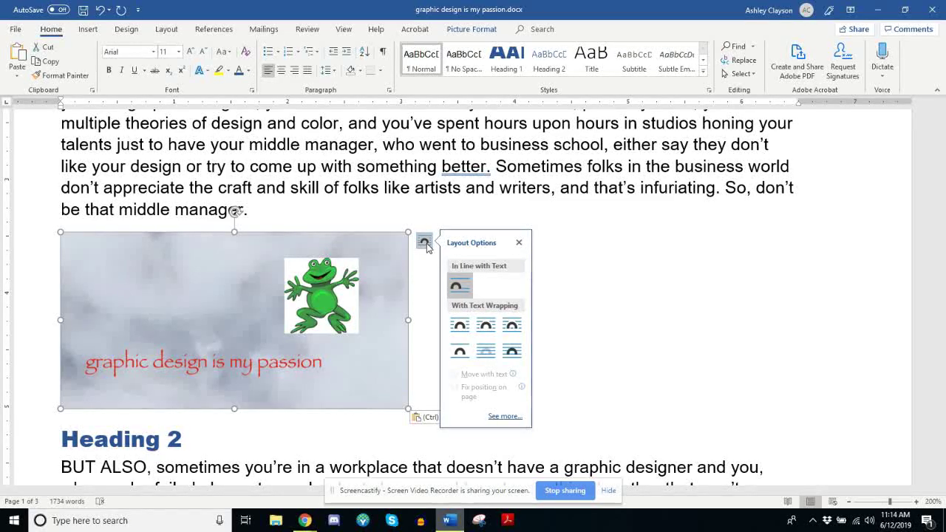
pyautogui.click(456, 338)
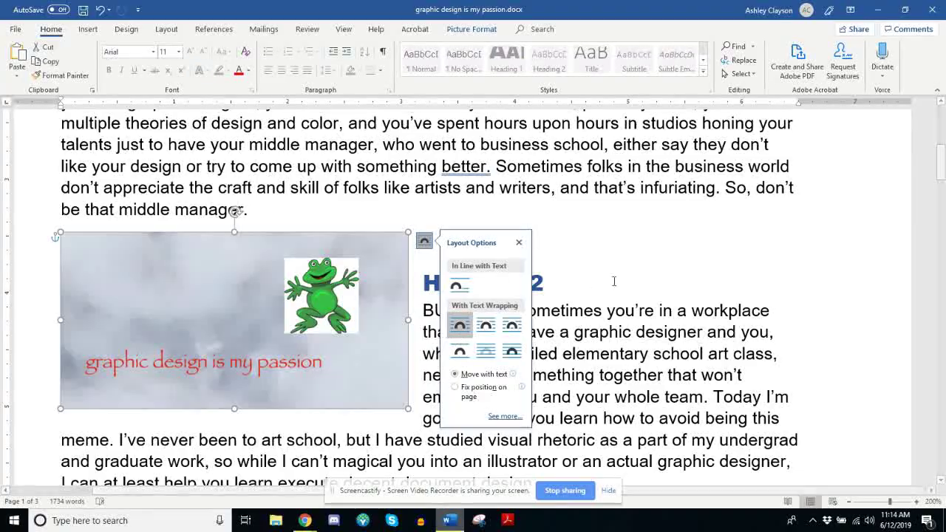
pyautogui.scroll(3, 256, 406)
pyautogui.moveTo(256, 405); pyautogui.dragTo(587, 191)
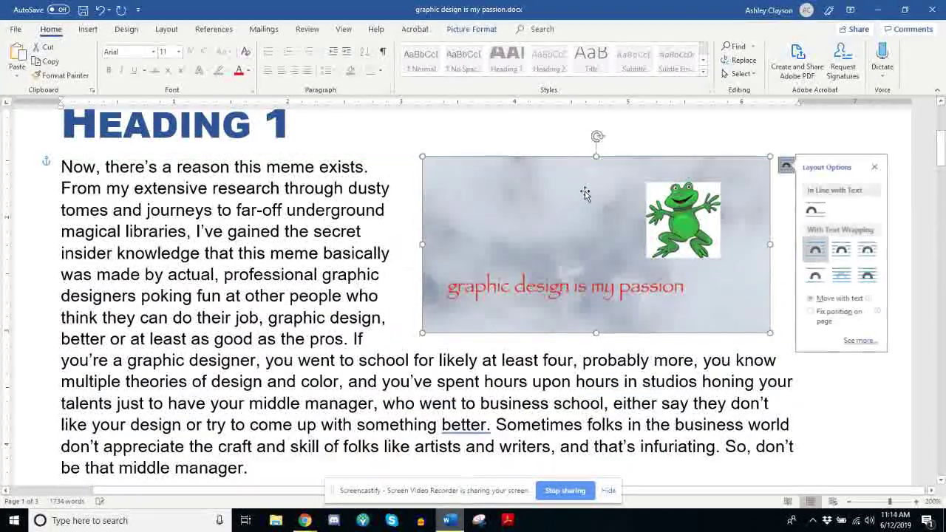
pyautogui.moveTo(650, 267); pyautogui.dragTo(671, 261)
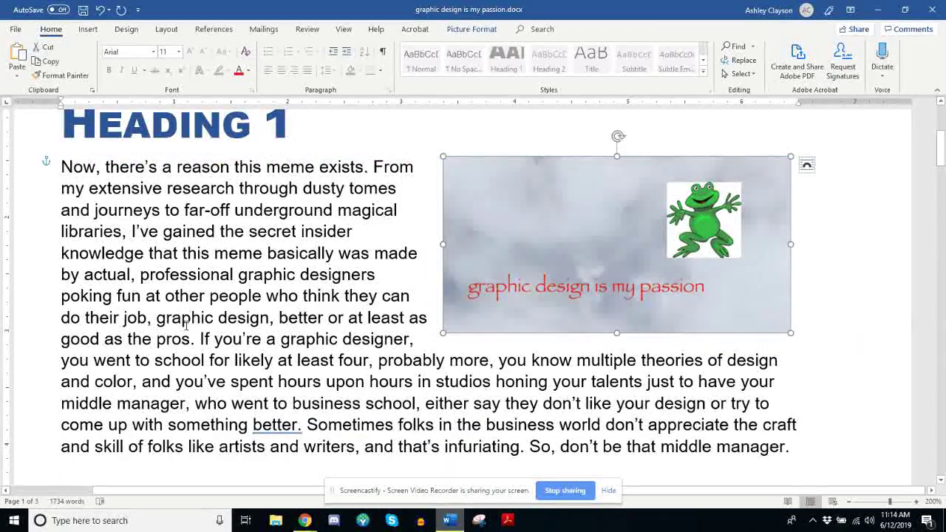
pyautogui.scroll(-10, 468, 250)
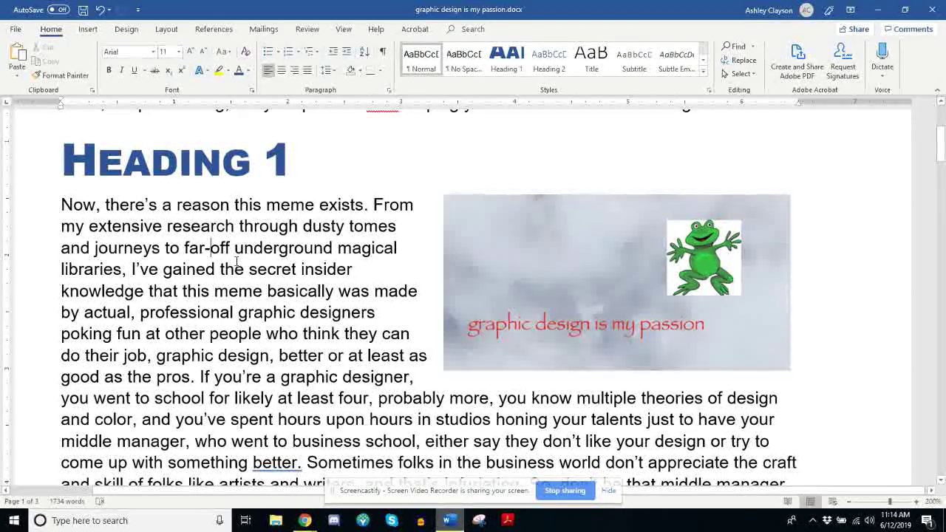
pyautogui.scroll(3, 237, 270)
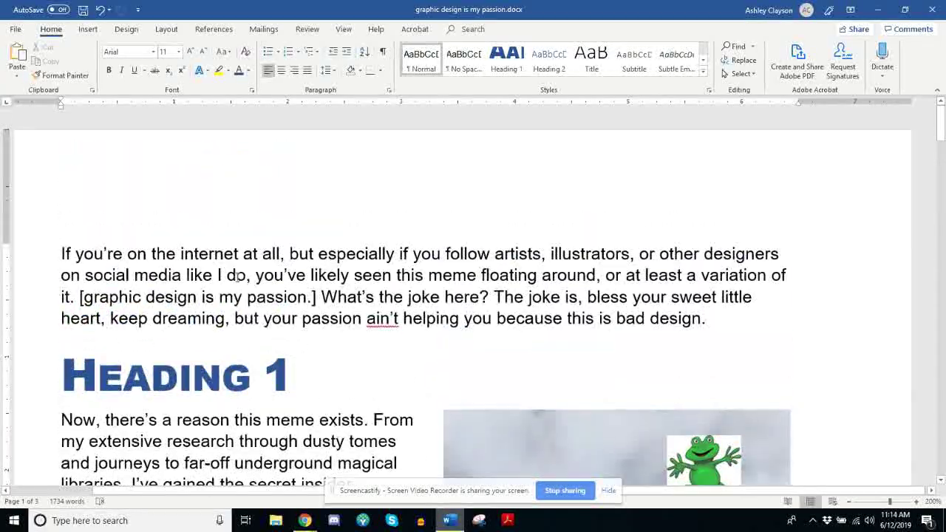
pyautogui.scroll(-3, 241, 275)
pyautogui.scroll(3, 281, 279)
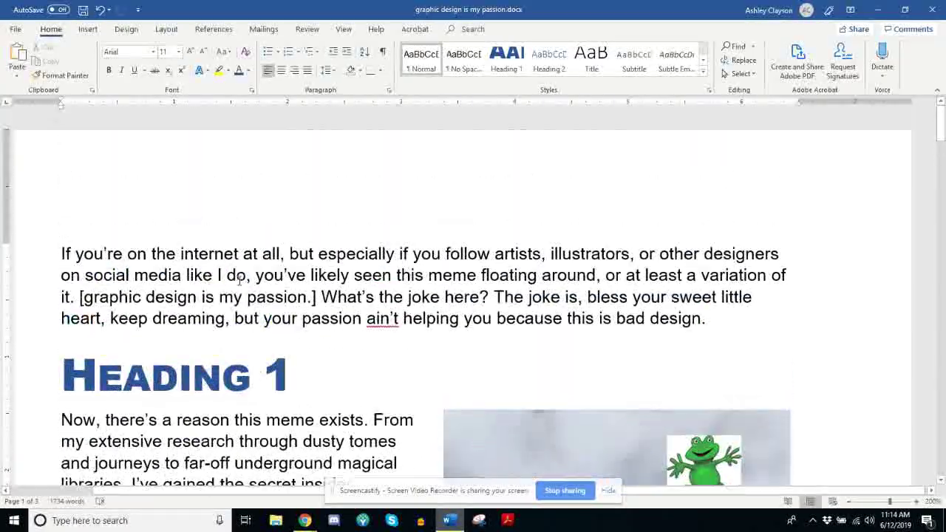
# Review the page layout from the introductory paragraph to "Heading 2", checking how the text wraps around the frog picture.
pyautogui.scroll(-3, 281, 280)
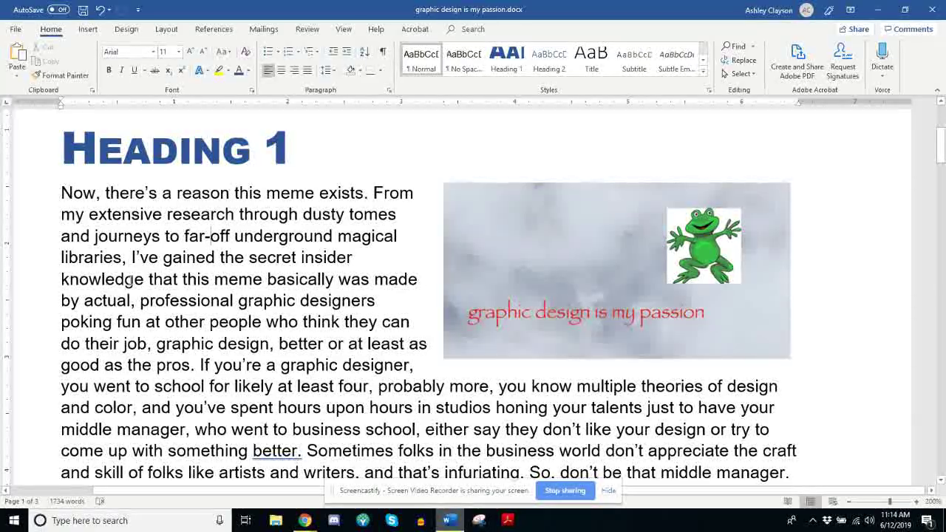
pyautogui.scroll(-7, 129, 280)
pyautogui.scroll(4, 145, 280)
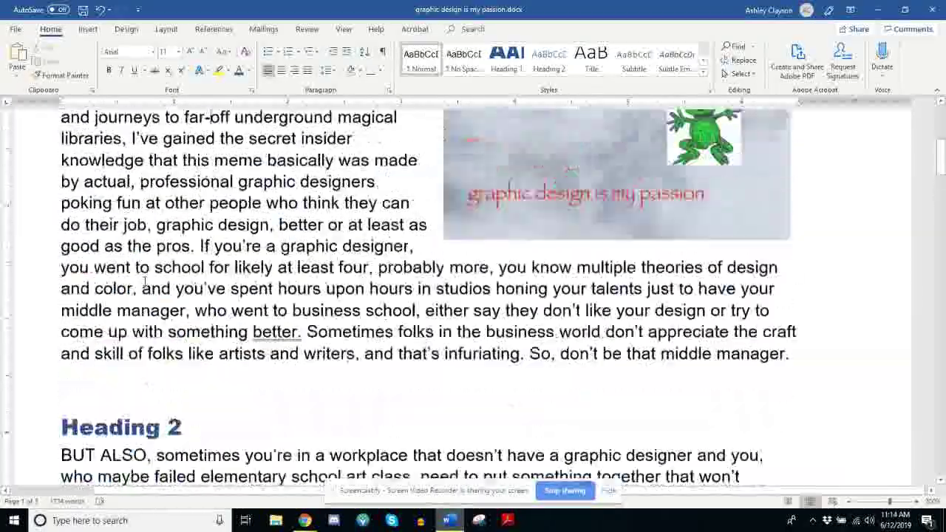
pyautogui.scroll(5, 145, 279)
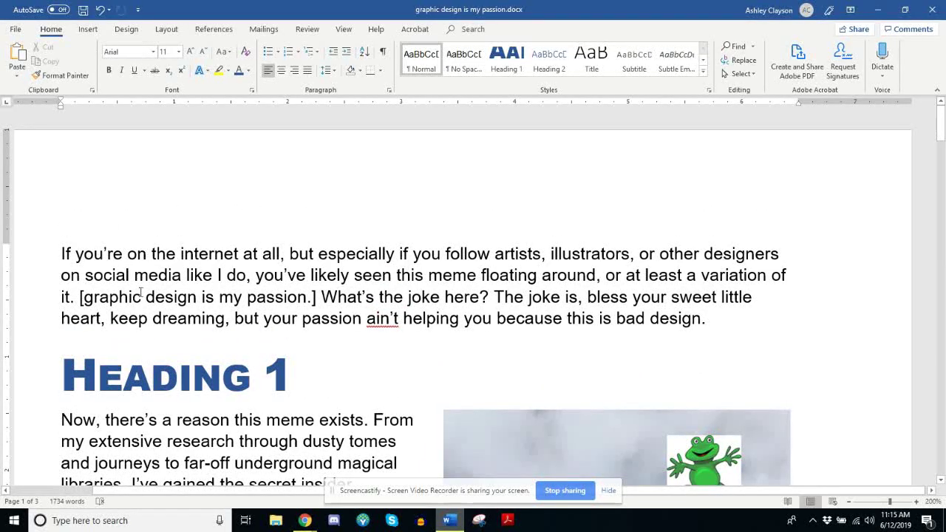
pyautogui.scroll(-8, 141, 294)
pyautogui.scroll(8, 150, 283)
pyautogui.scroll(-2, 246, 273)
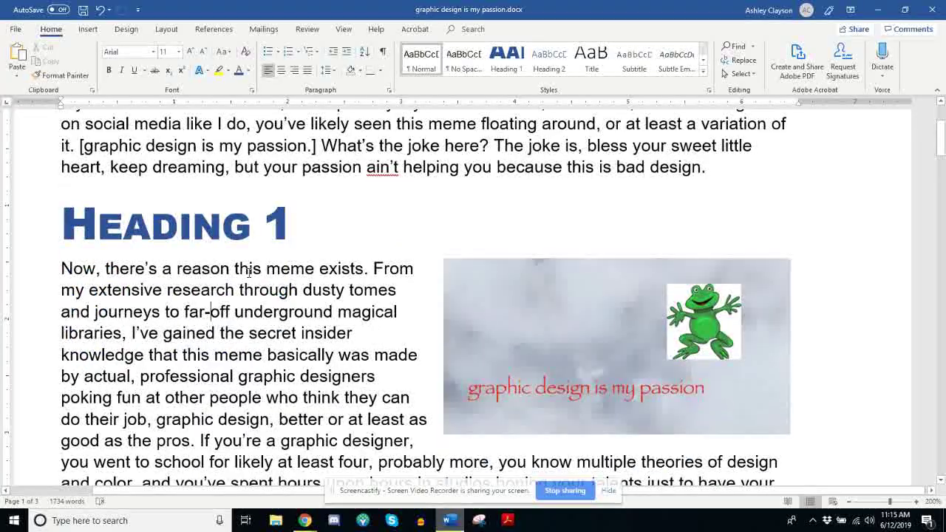
pyautogui.scroll(-3, 250, 272)
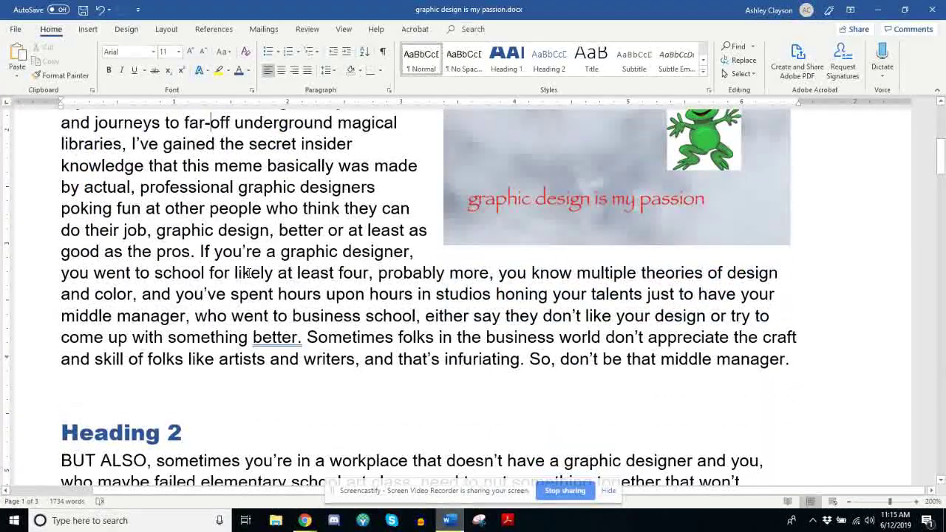
pyautogui.scroll(3, 250, 273)
pyautogui.scroll(2, 250, 273)
pyautogui.scroll(-2, 285, 274)
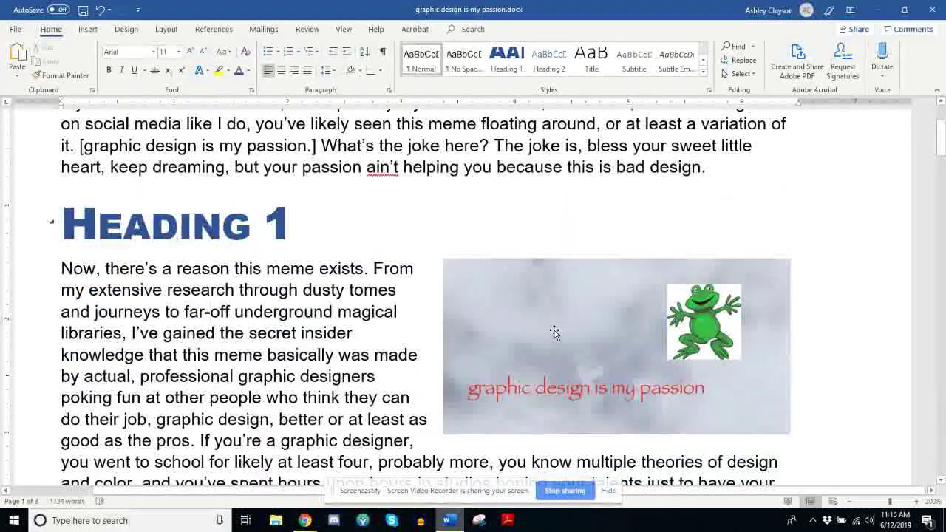
# Examine the selected frog picture's placement beside the "Heading 1" text and the consistency of headings and paragraphs through "Heading 3", then deselect it.
pyautogui.click(554, 333)
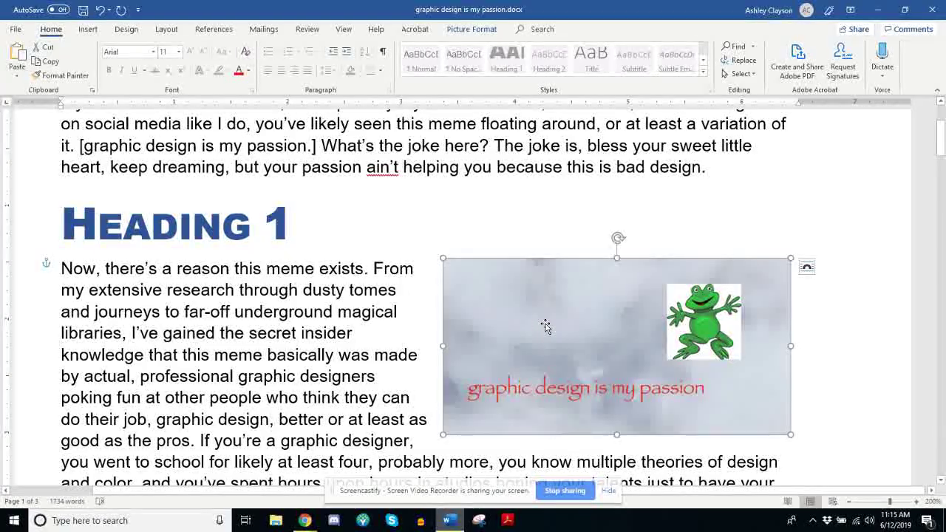
pyautogui.scroll(-1, 544, 326)
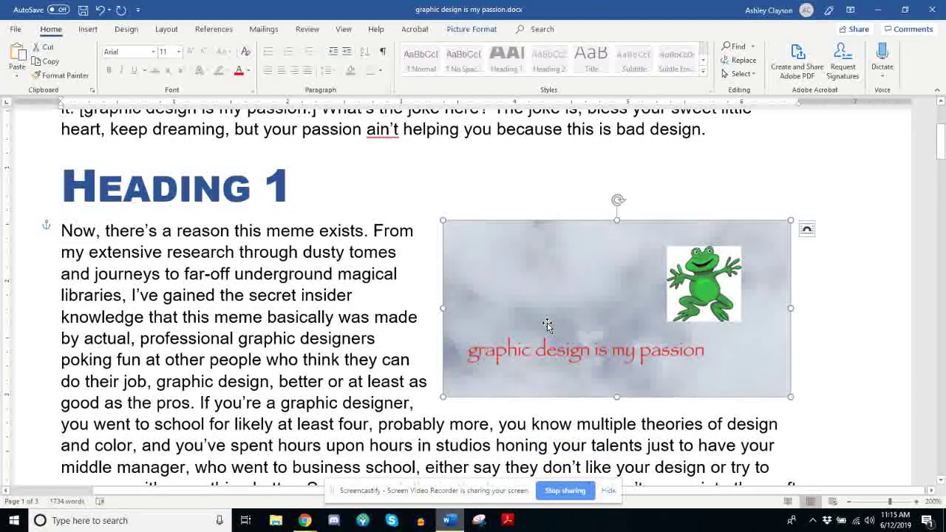
pyautogui.scroll(-5, 547, 325)
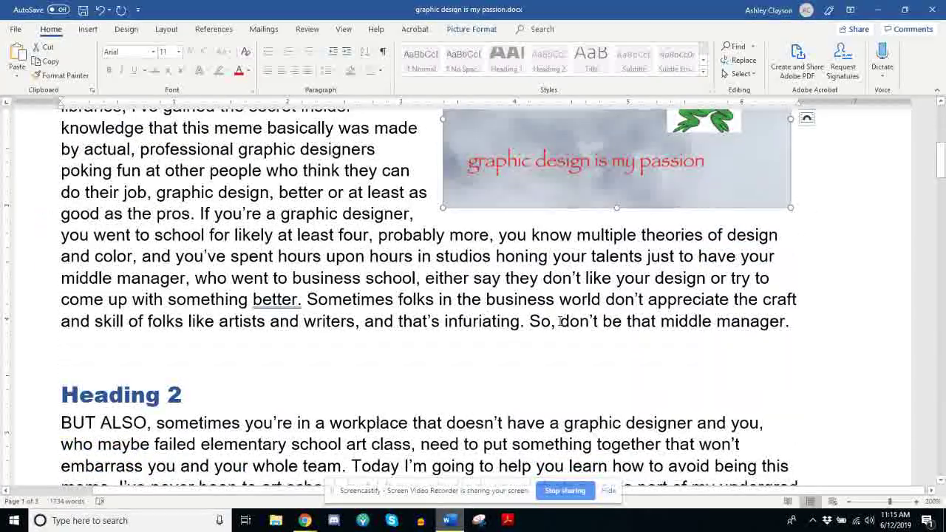
pyautogui.scroll(6, 563, 321)
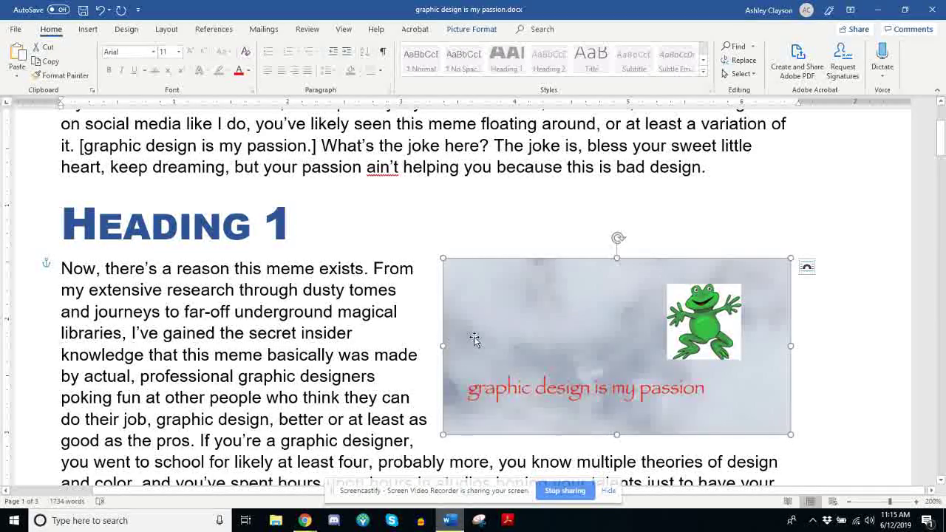
pyautogui.scroll(4, 473, 337)
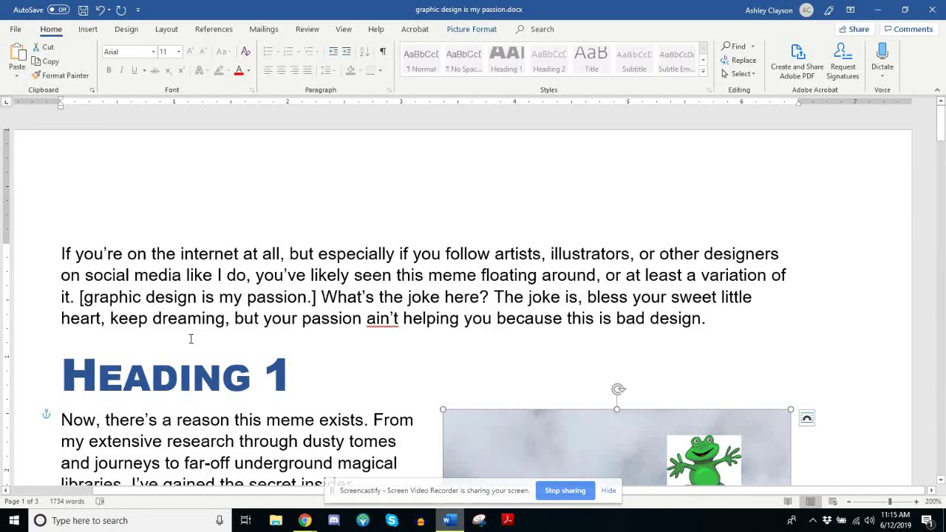
pyautogui.scroll(-8, 187, 380)
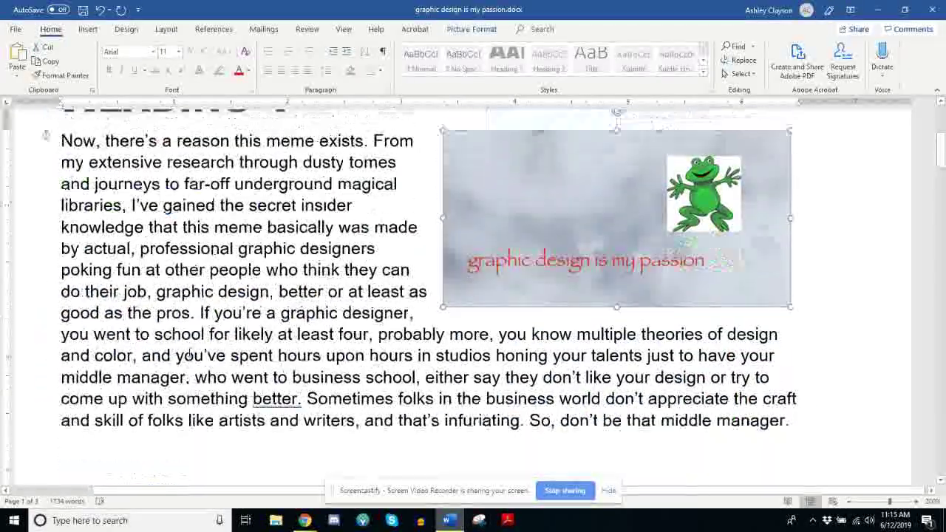
pyautogui.scroll(5, 83, 279)
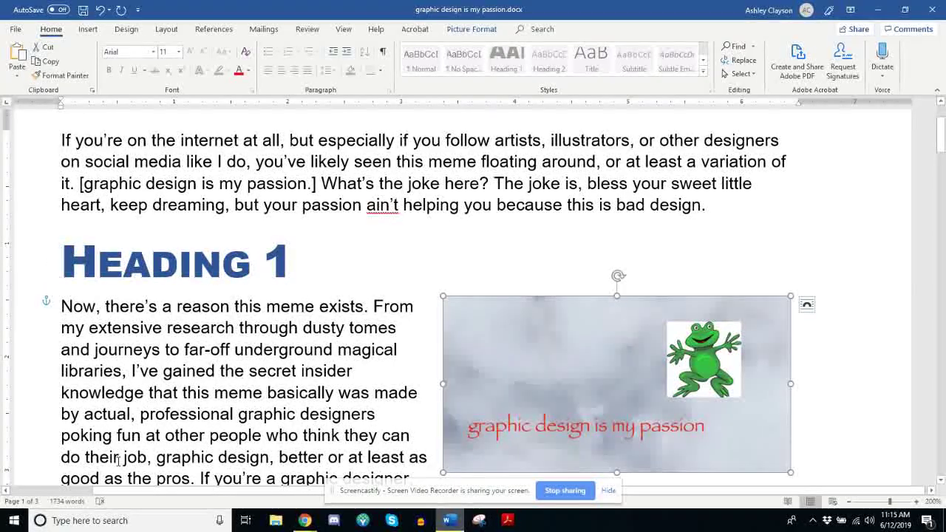
pyautogui.scroll(-11, 119, 461)
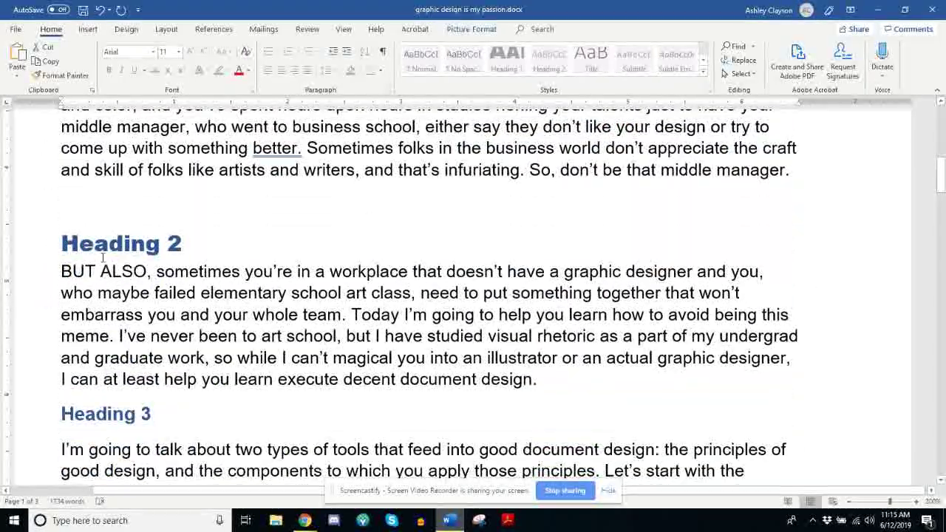
pyautogui.scroll(-6, 648, 446)
pyautogui.scroll(3, 648, 446)
pyautogui.scroll(15, 647, 446)
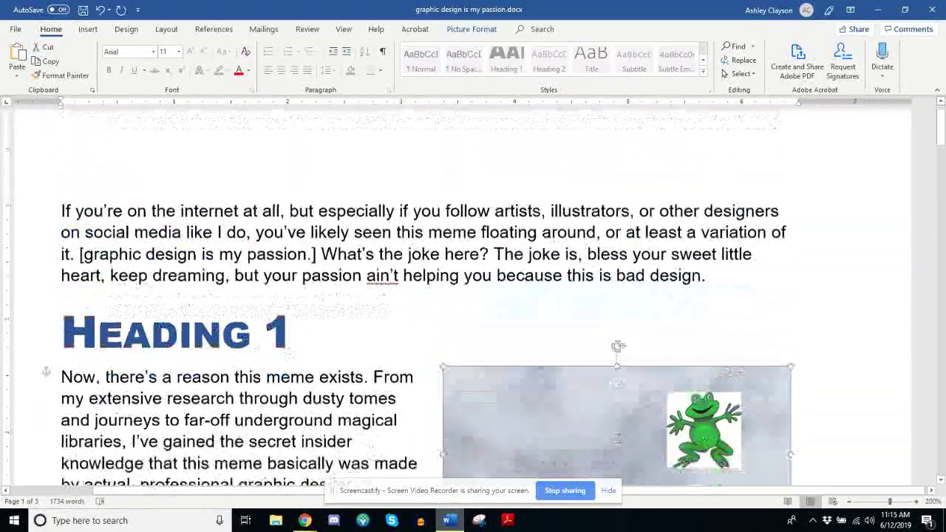
pyautogui.scroll(-5, 623, 329)
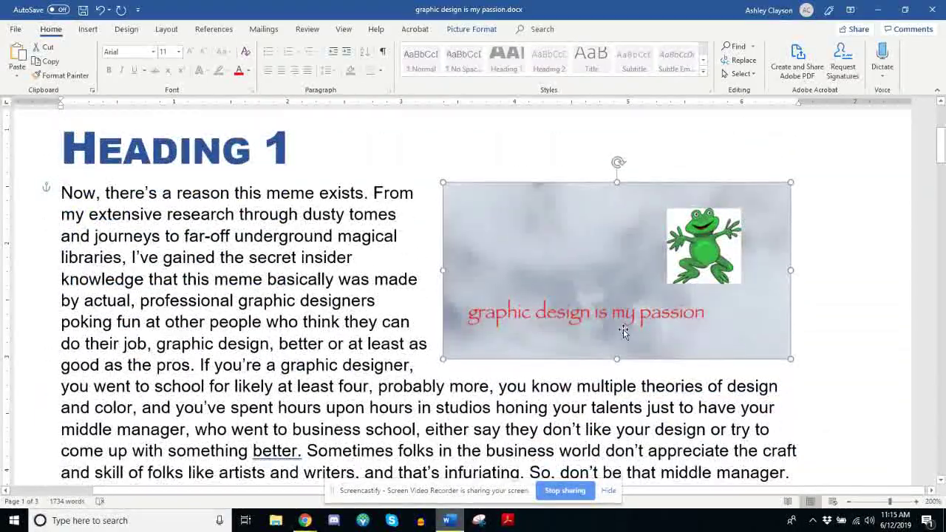
pyautogui.click(357, 403)
pyautogui.scroll(6, 337, 376)
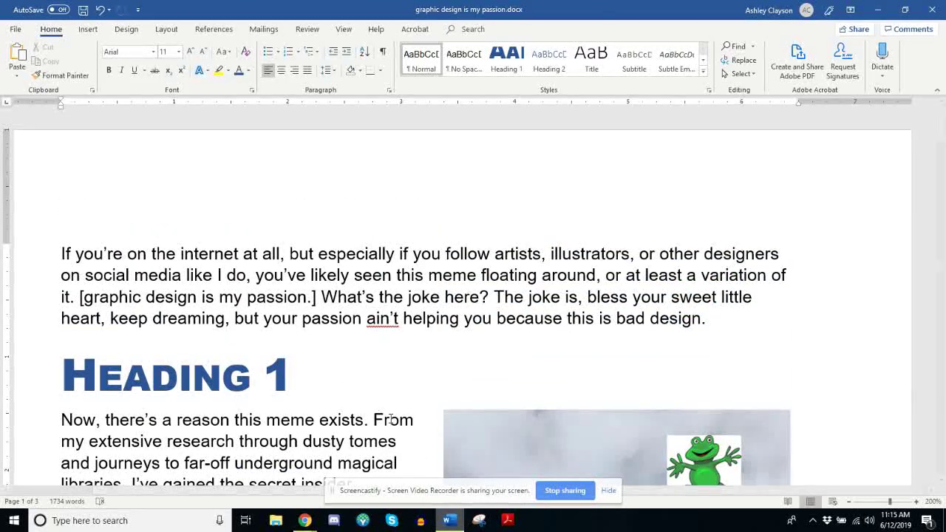
pyautogui.scroll(-5, 363, 400)
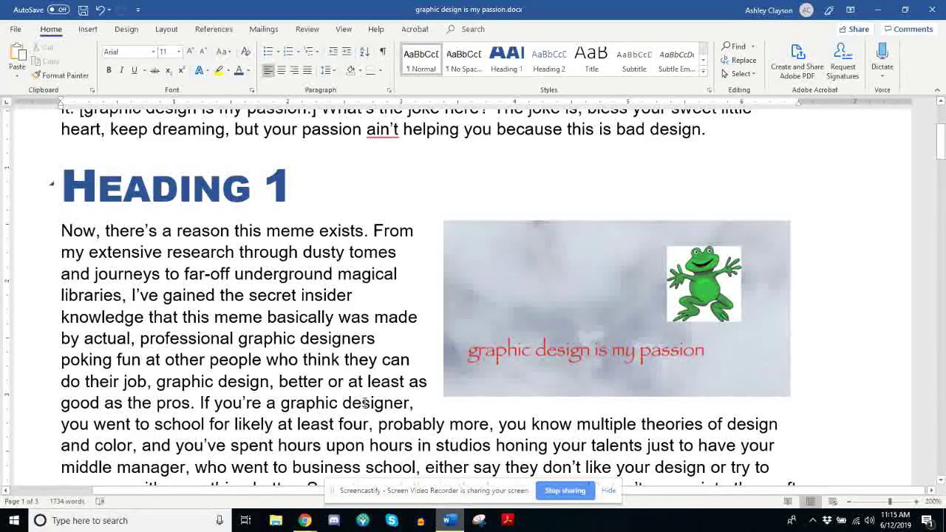
pyautogui.scroll(-3, 364, 403)
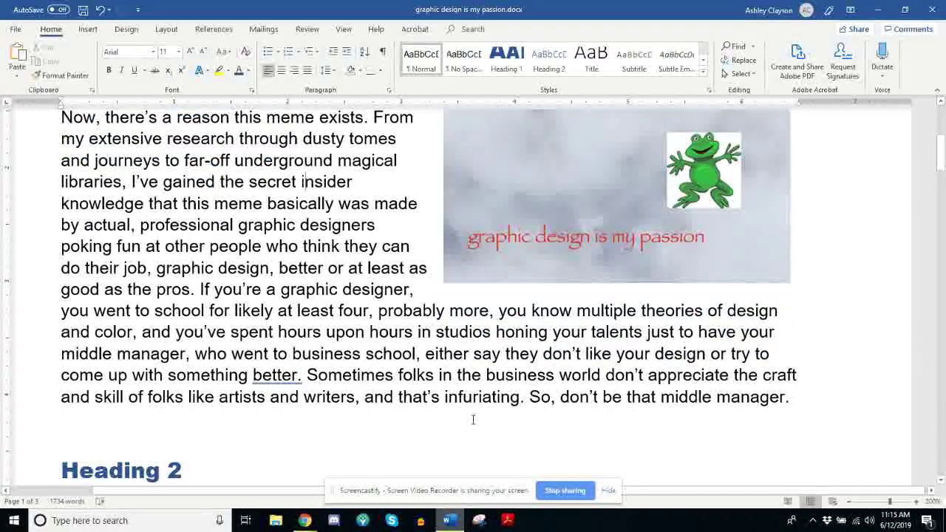